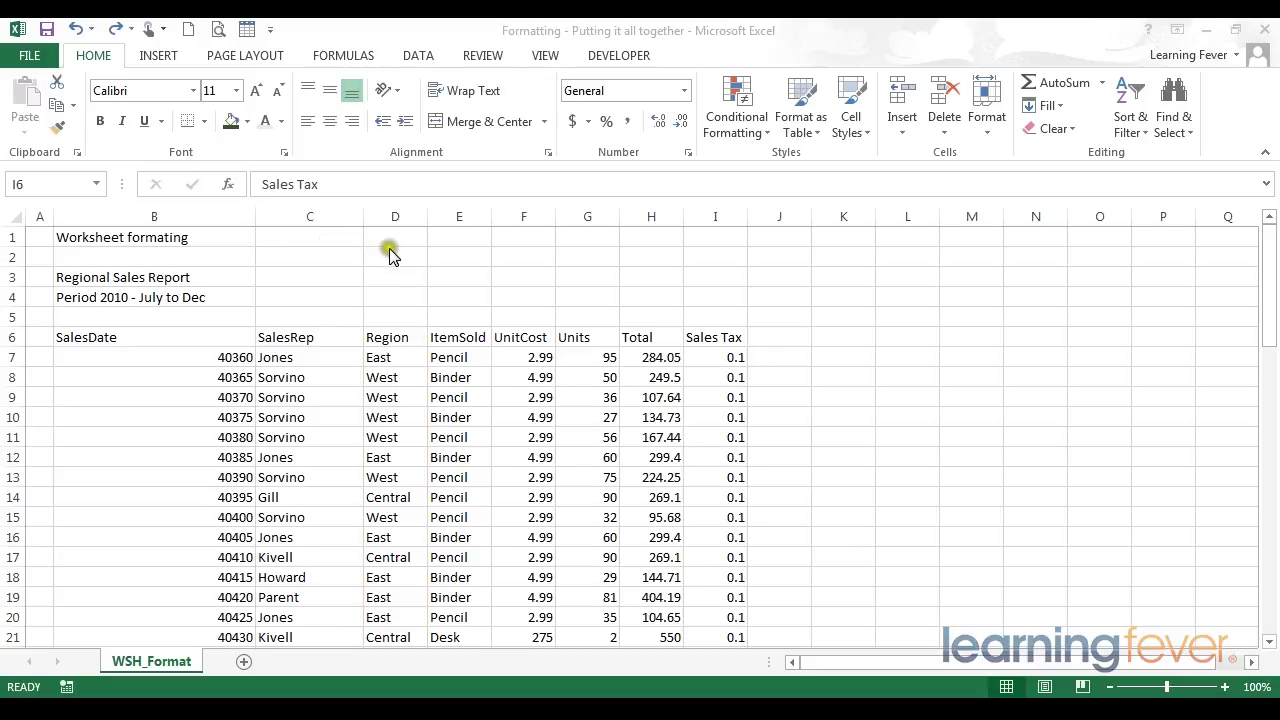
- Fill the whole worksheet with white
left_click(439, 252)
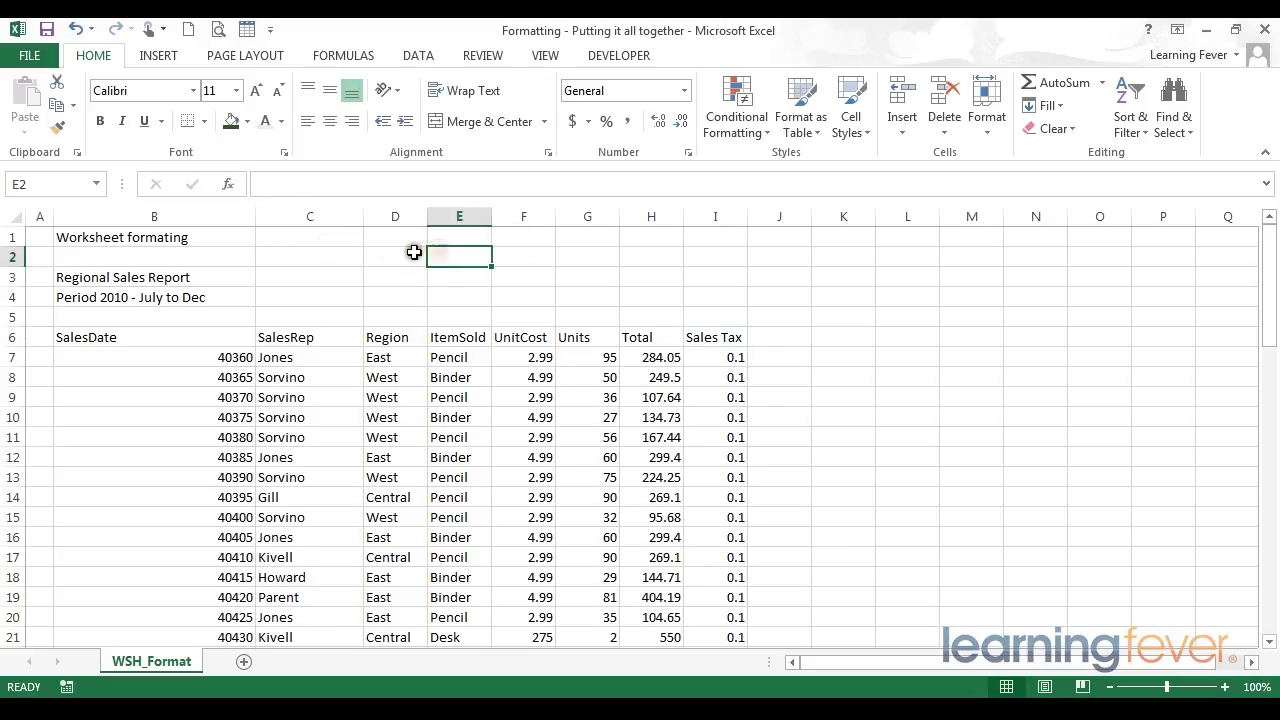
left_click(406, 254)
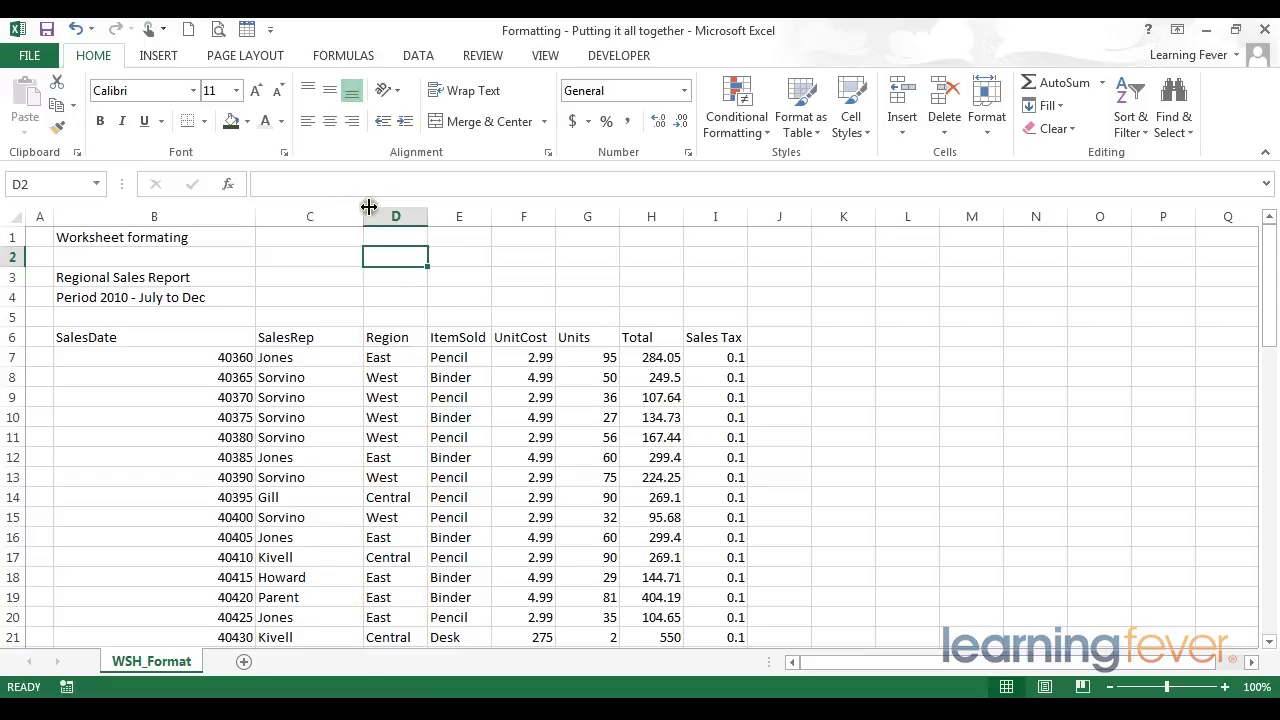
left_click(379, 293)
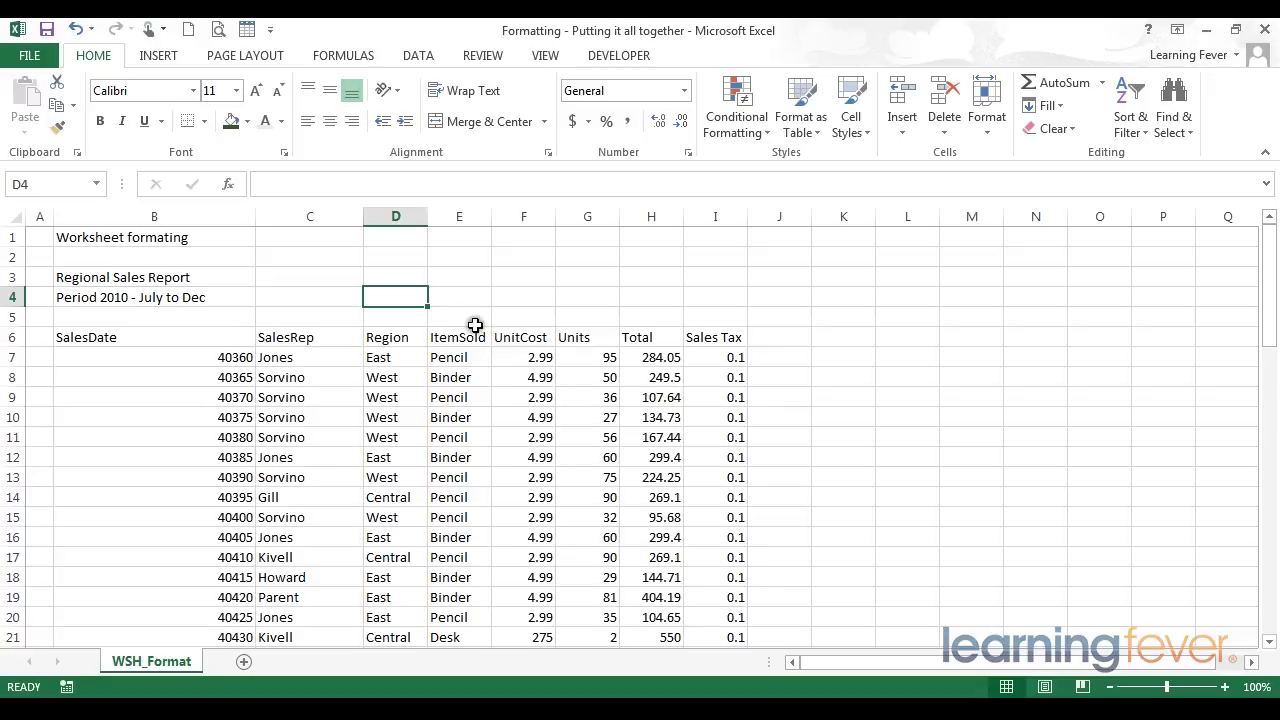
left_click(14, 215)
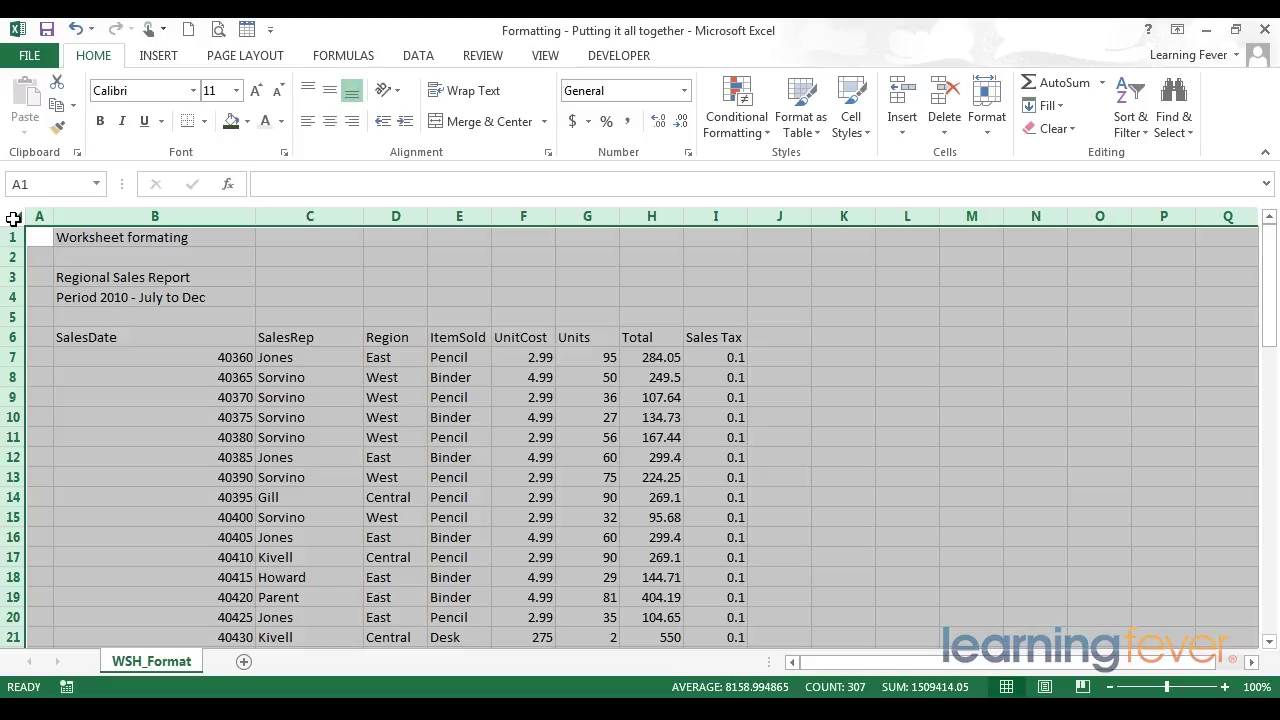
left_click(249, 121)
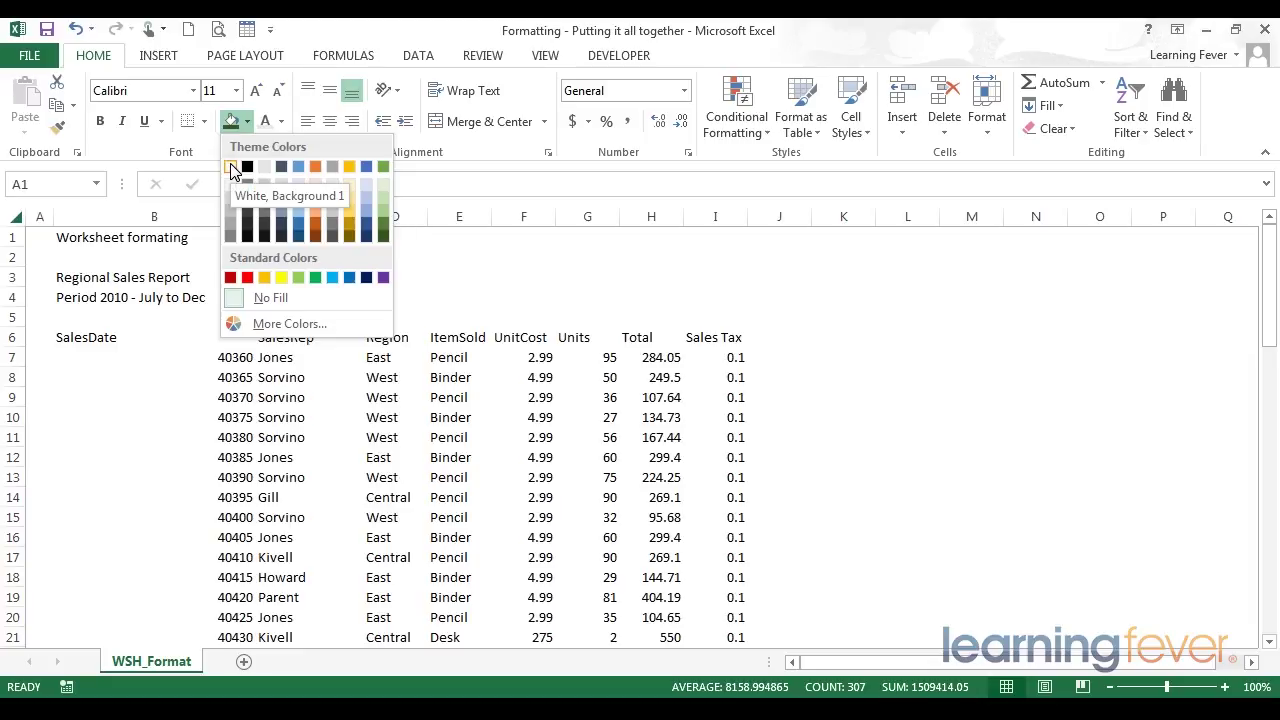
left_click(231, 167)
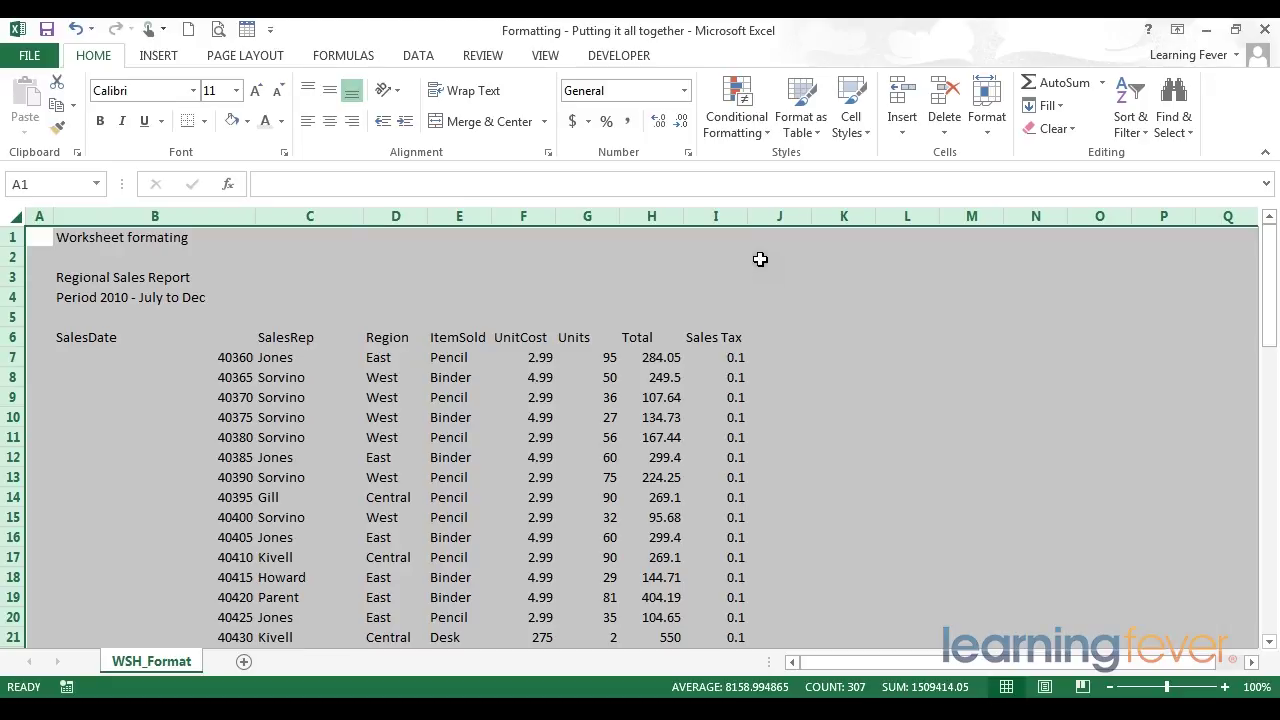
- Give title cell B1 a dark grey fill, then undo the grey and white fills
left_click(105, 239)
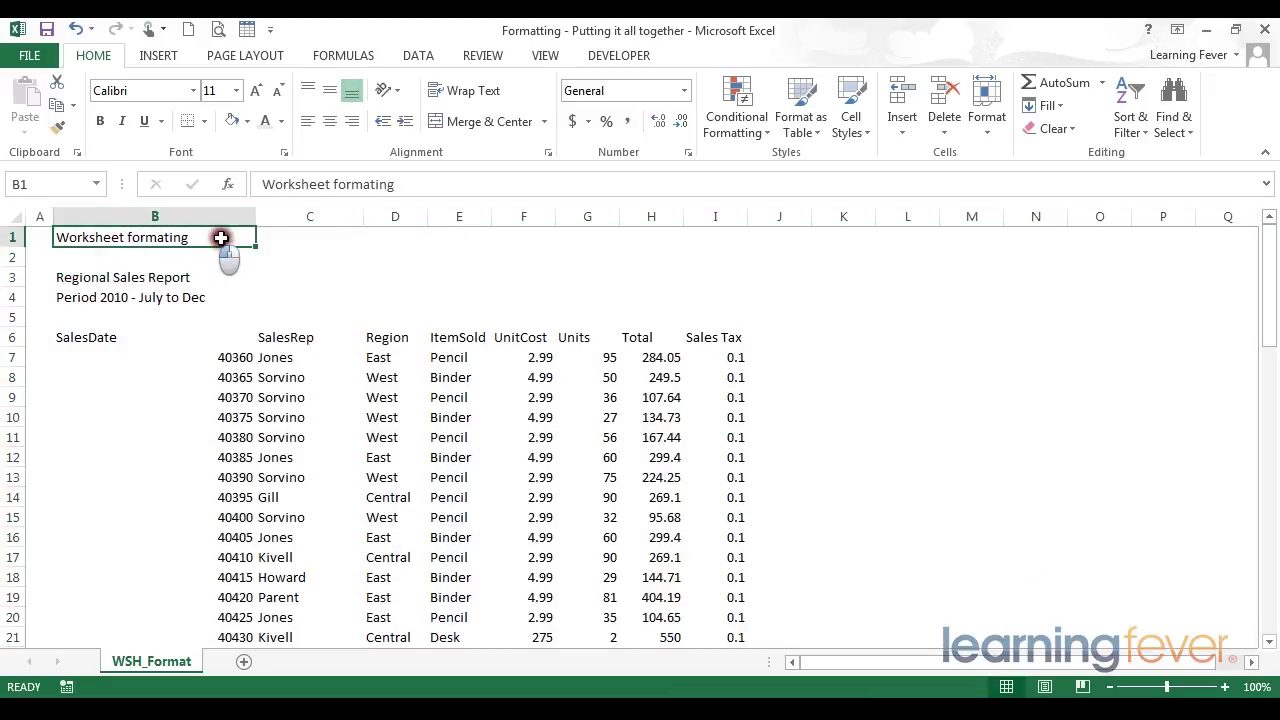
left_click(246, 121)
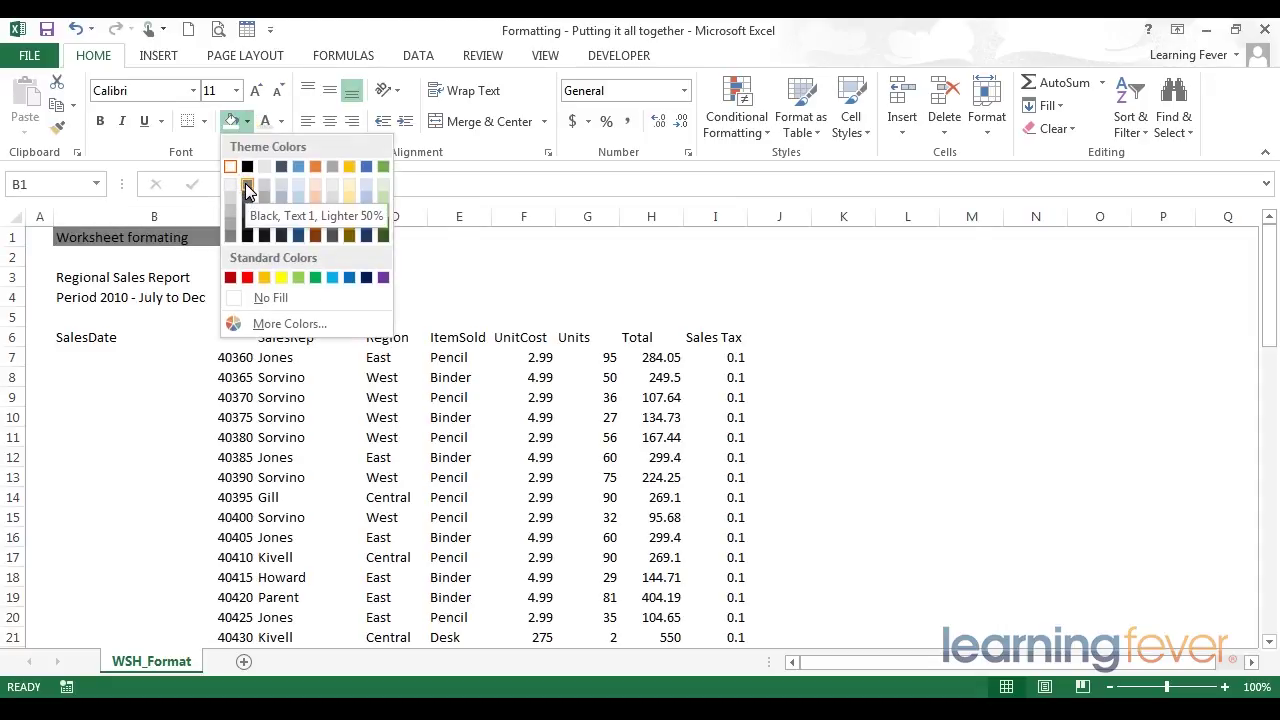
left_click(246, 186)
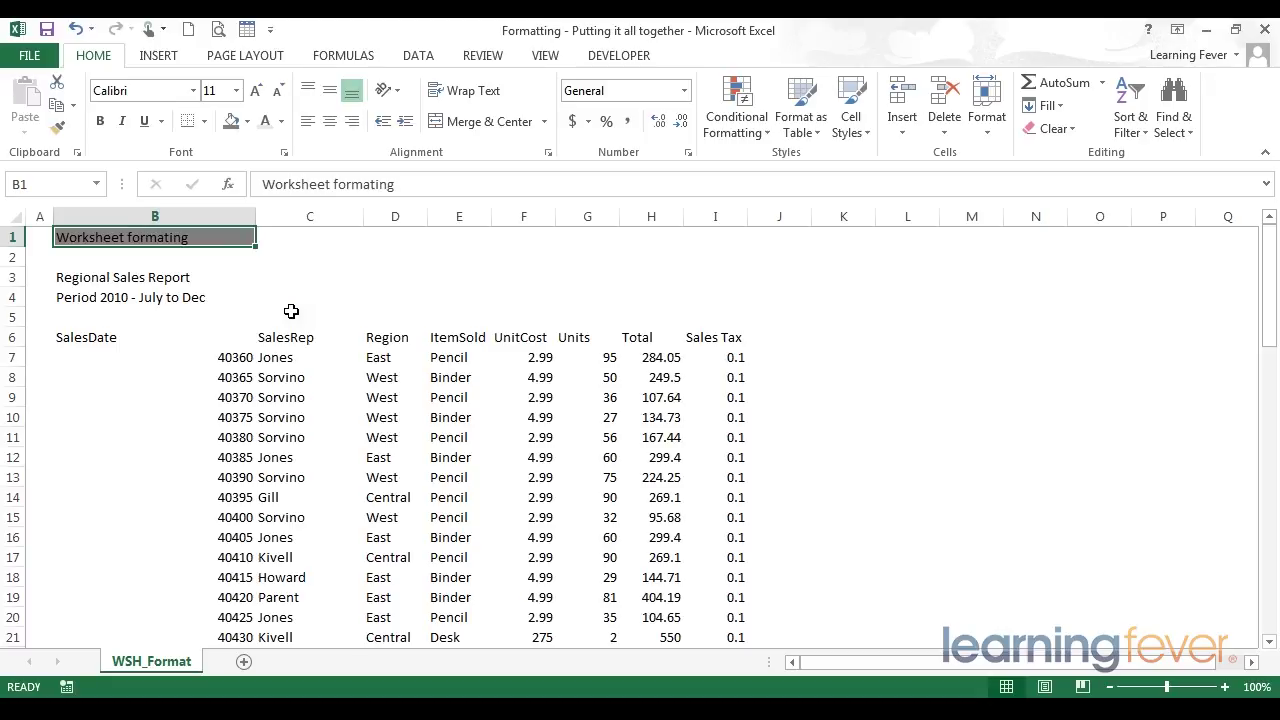
left_click_drag(837, 310, 855, 396)
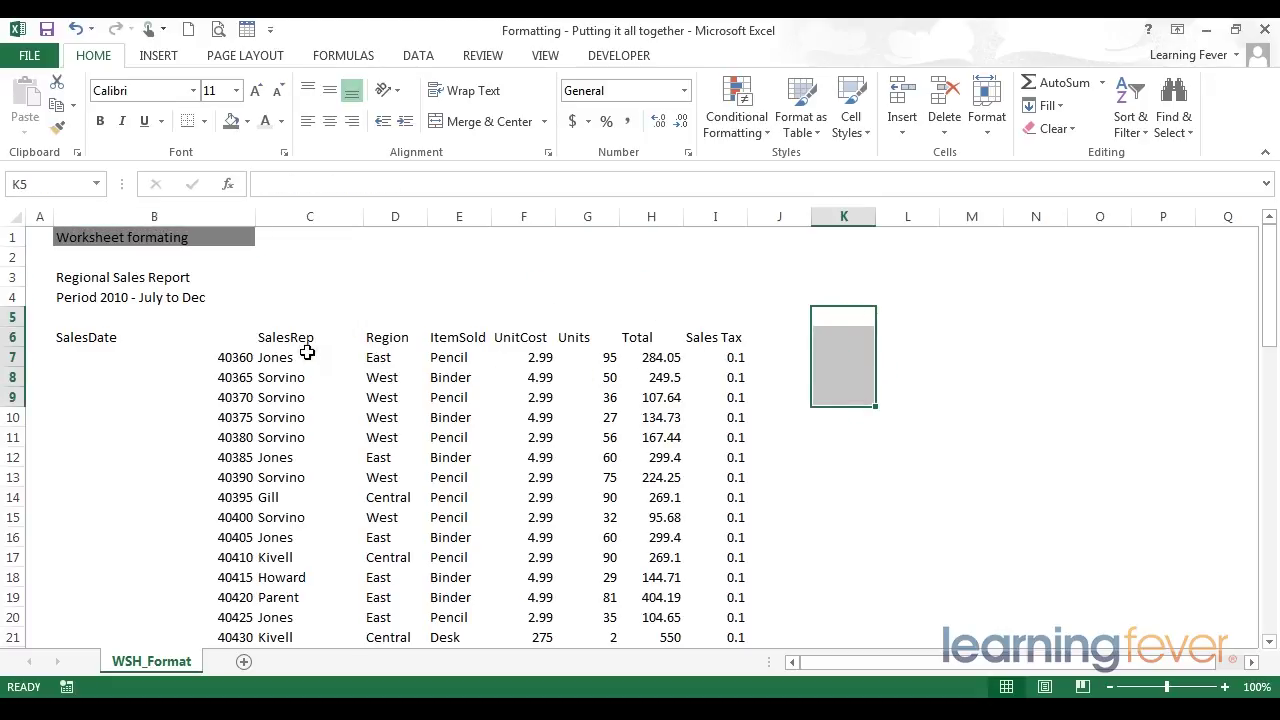
left_click(76, 30)
left_click(76, 30)
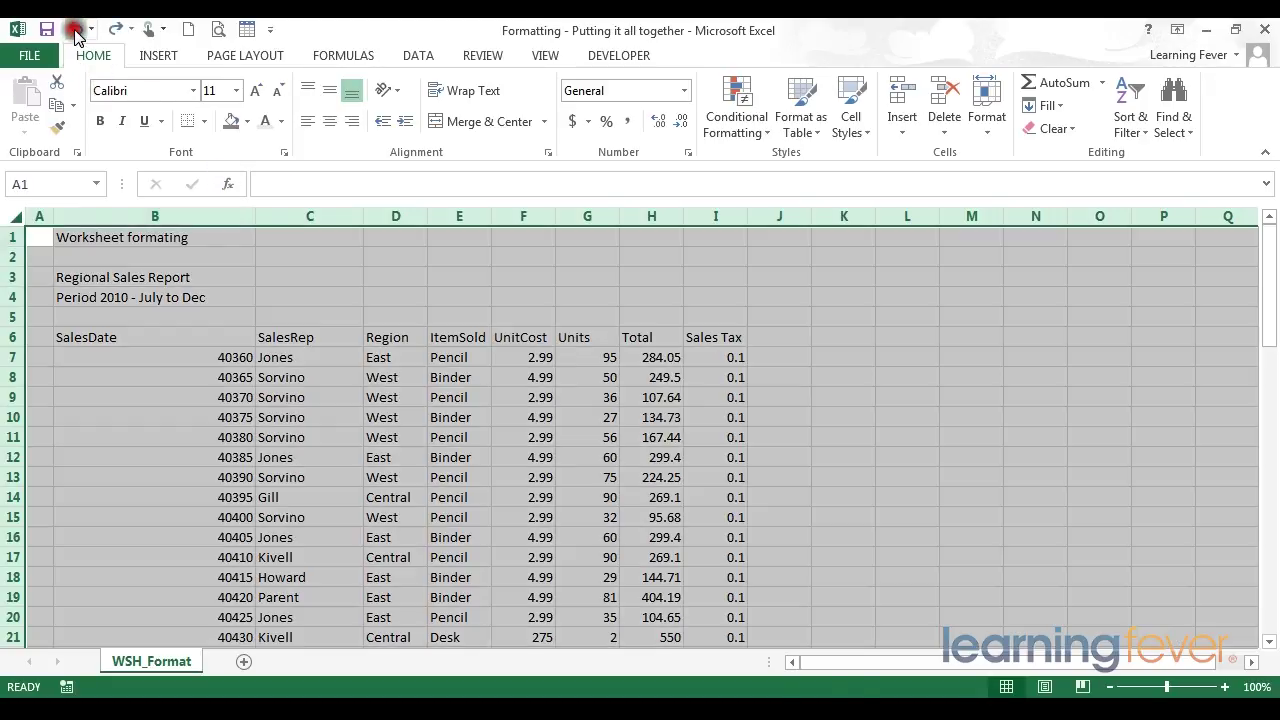
- Turn the gridlines off and back on from Page Layout
left_click(408, 278)
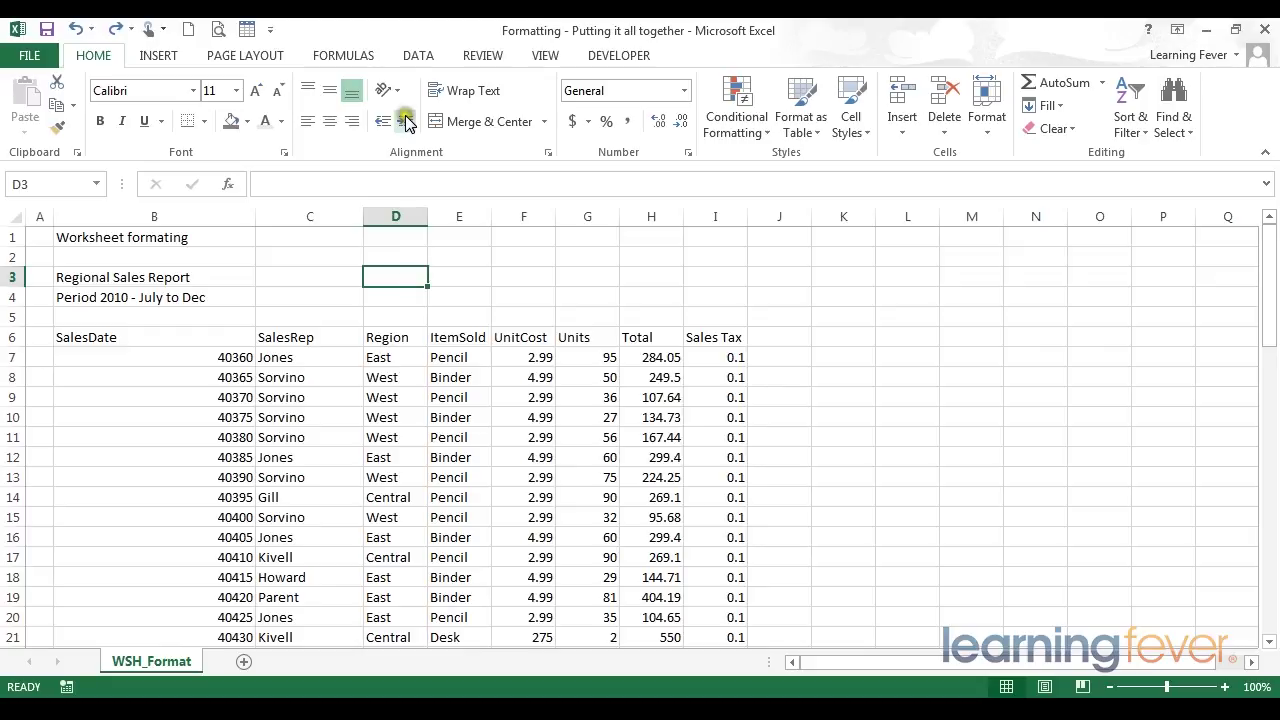
left_click(245, 58)
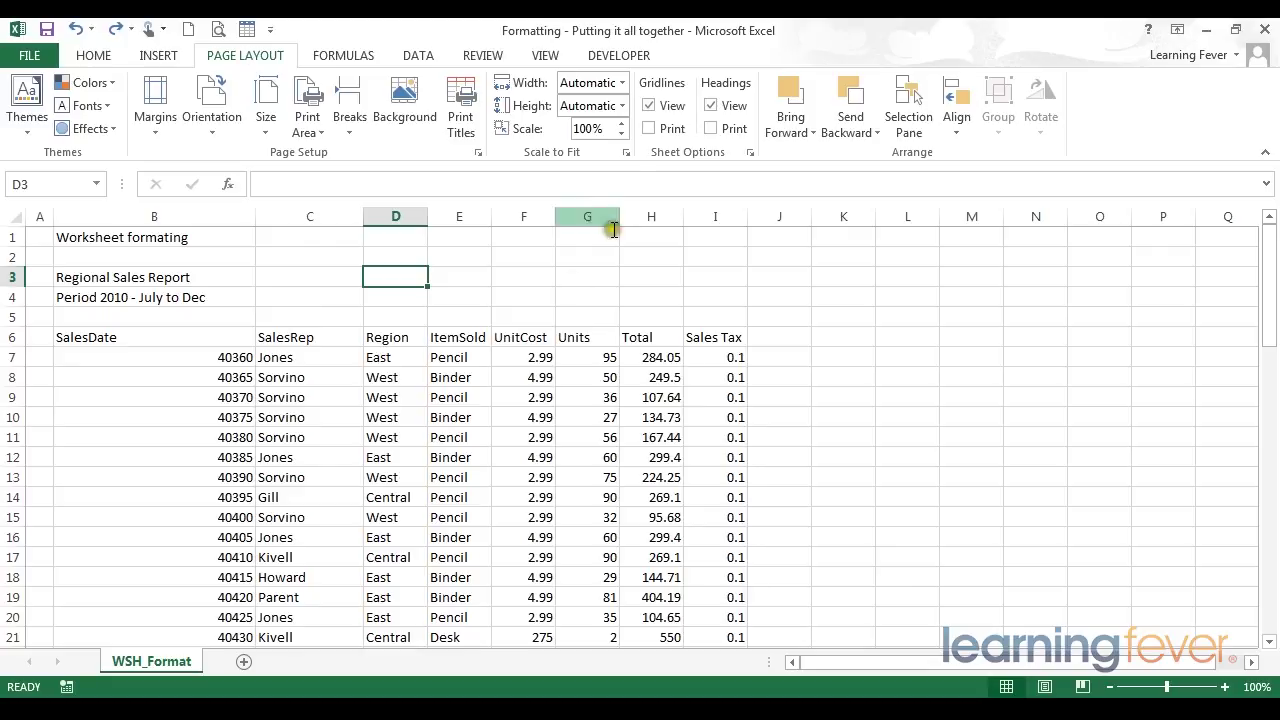
left_click(648, 108)
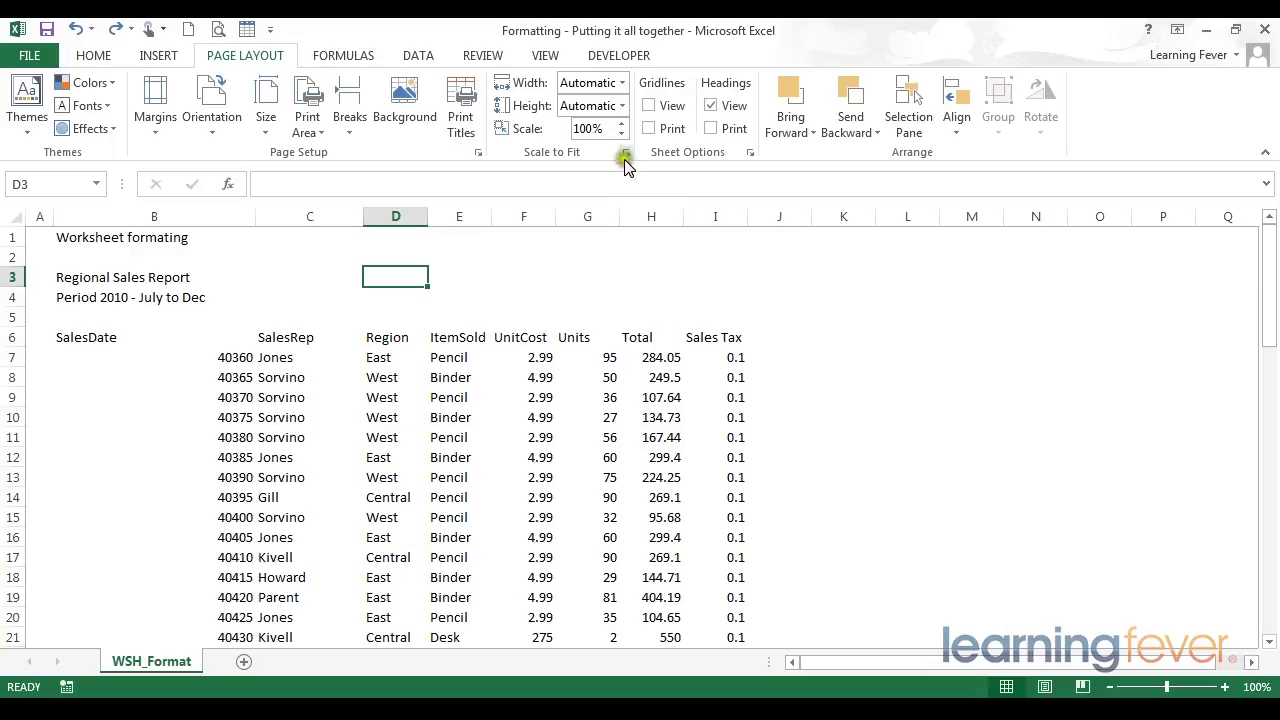
left_click(648, 106)
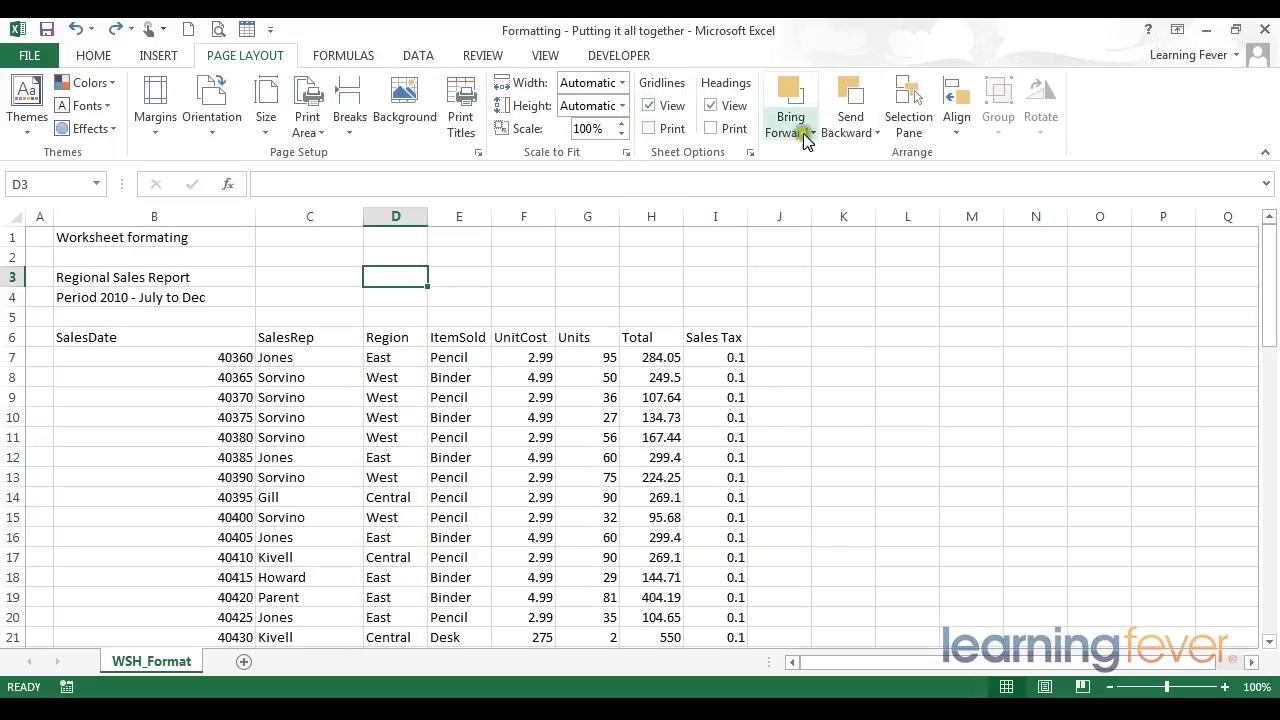
- Turn the gridlines off and back on from the View tab
left_click(585, 62)
left_click(497, 58)
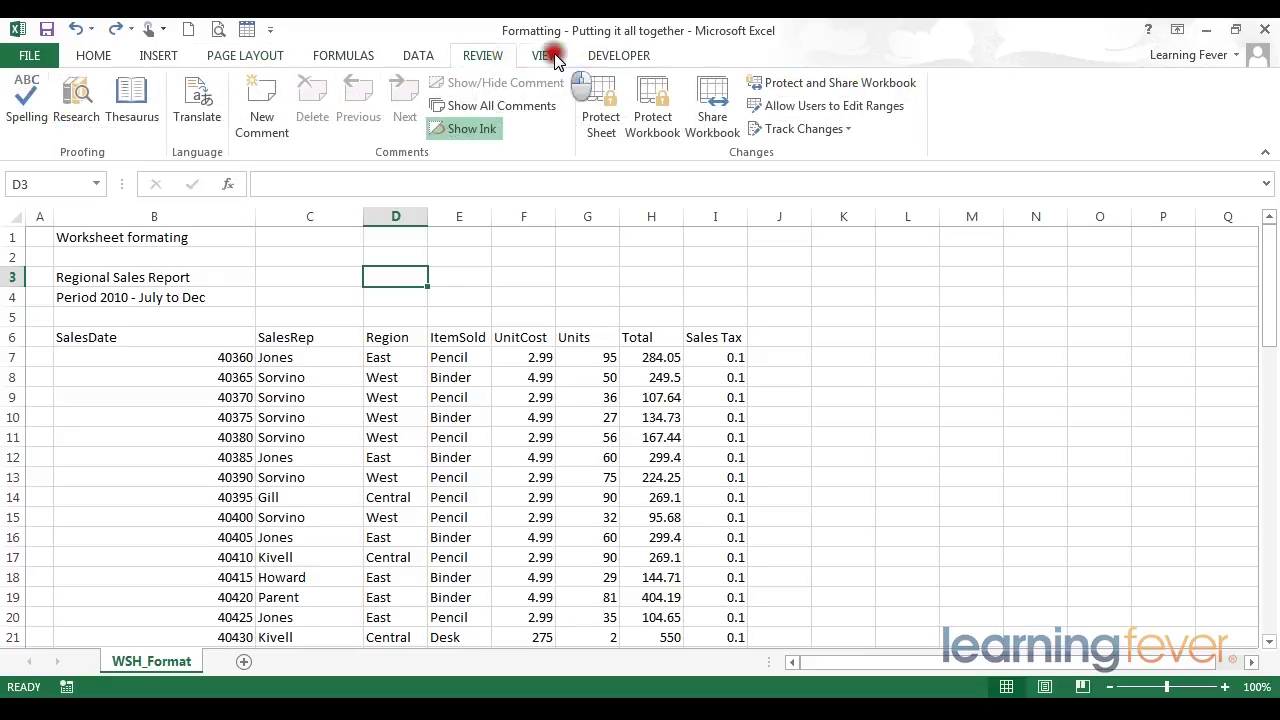
left_click(548, 58)
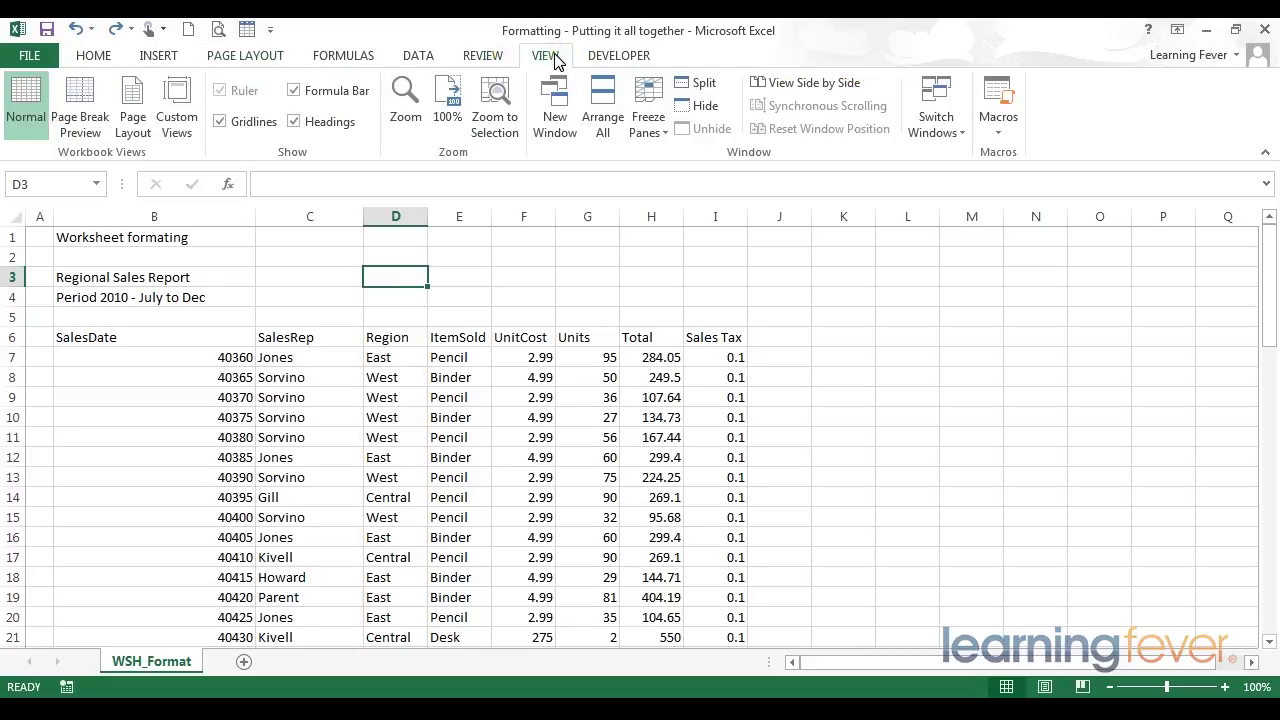
left_click(220, 122)
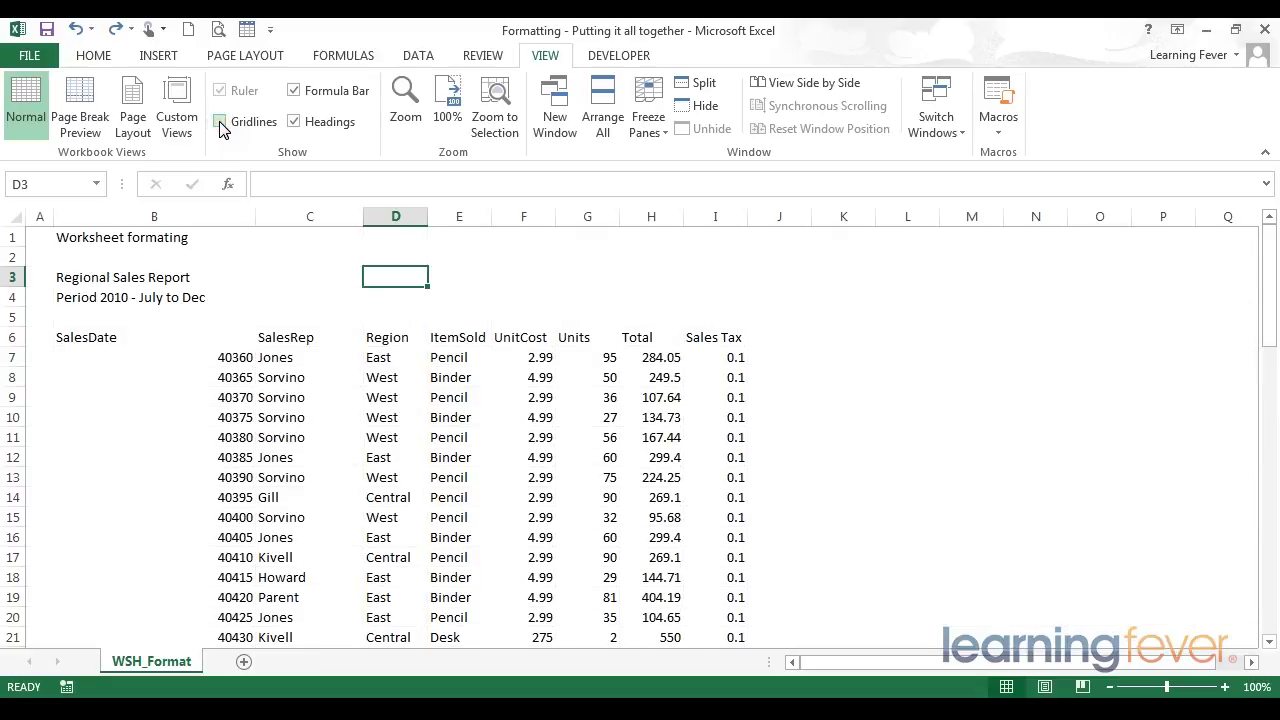
left_click(220, 123)
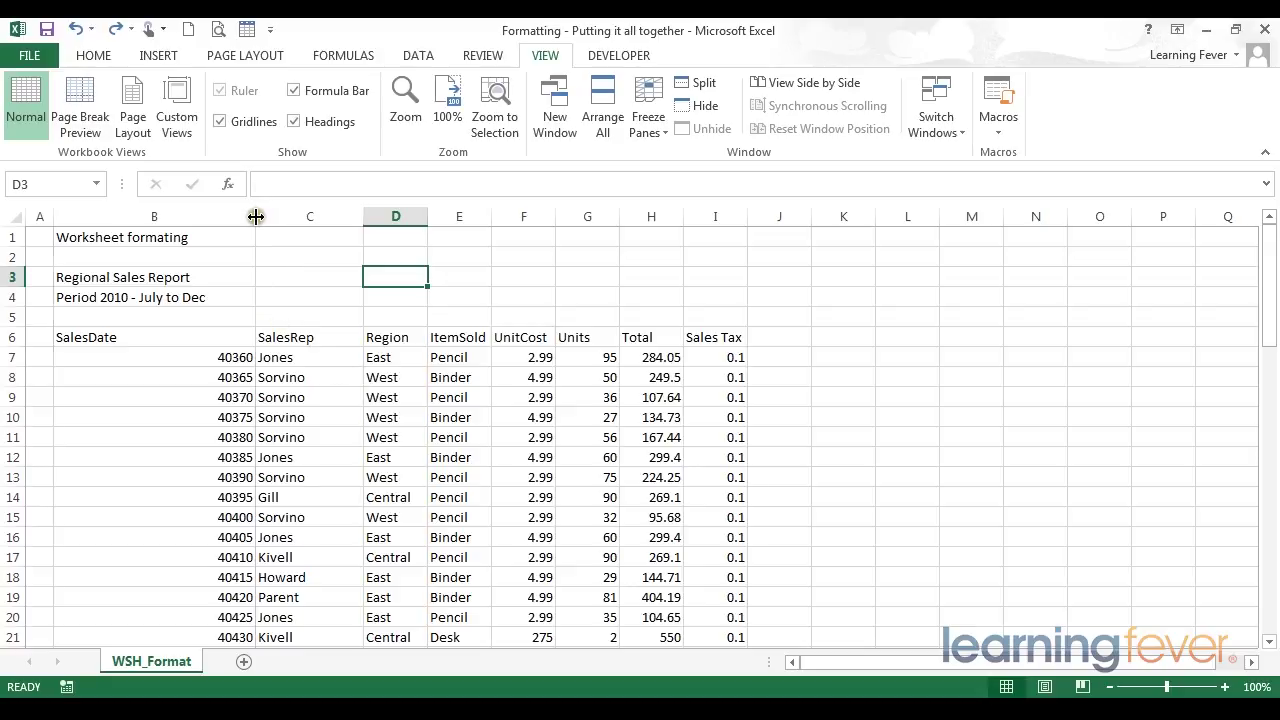
- Narrow column B to fit the dates and set the B1 title to 22 pt
left_click_drag(256, 216, 155, 245)
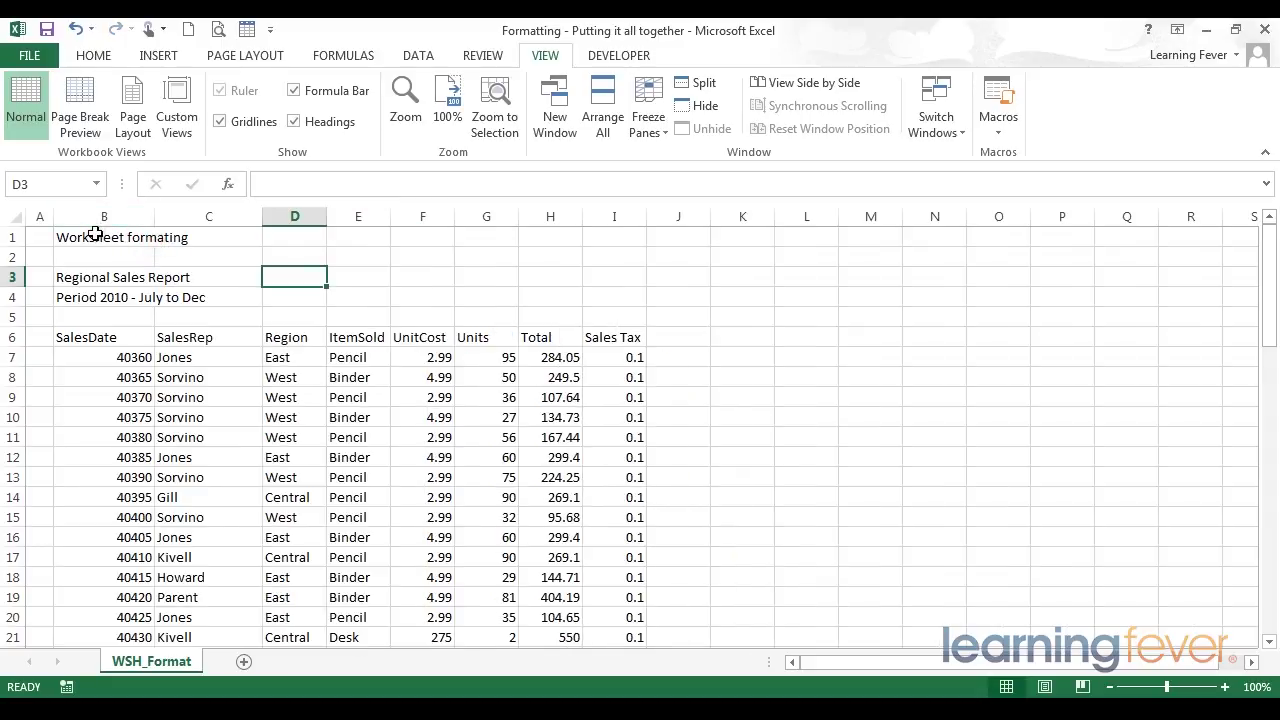
left_click(95, 233)
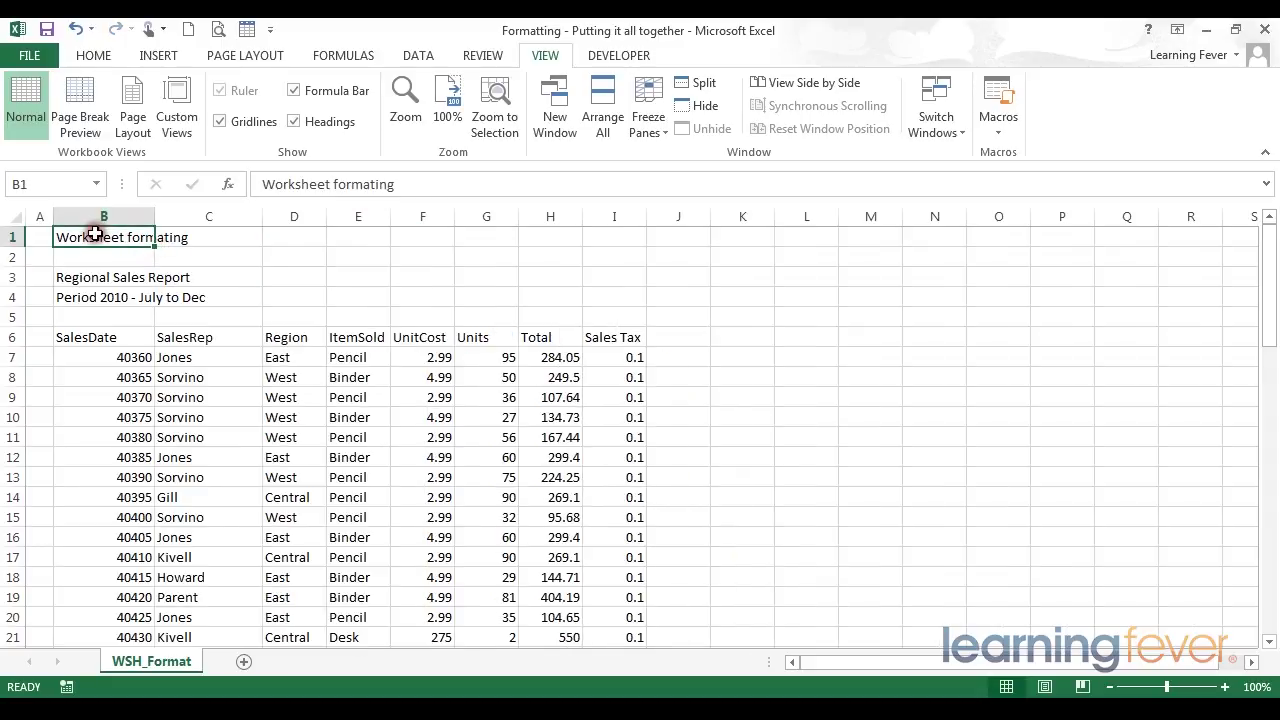
left_click(93, 55)
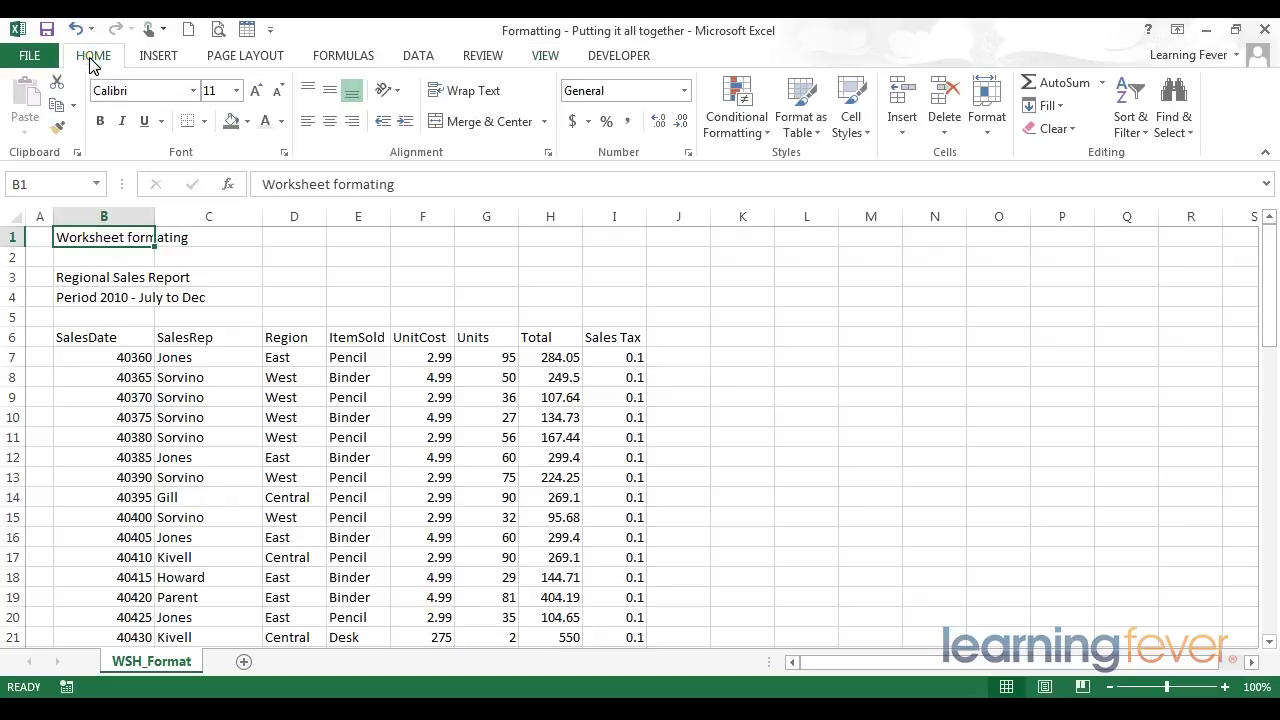
left_click(256, 92)
left_click(256, 92)
left_click(256, 92)
left_click(256, 92)
left_click(256, 92)
left_click(256, 92)
left_click(256, 92)
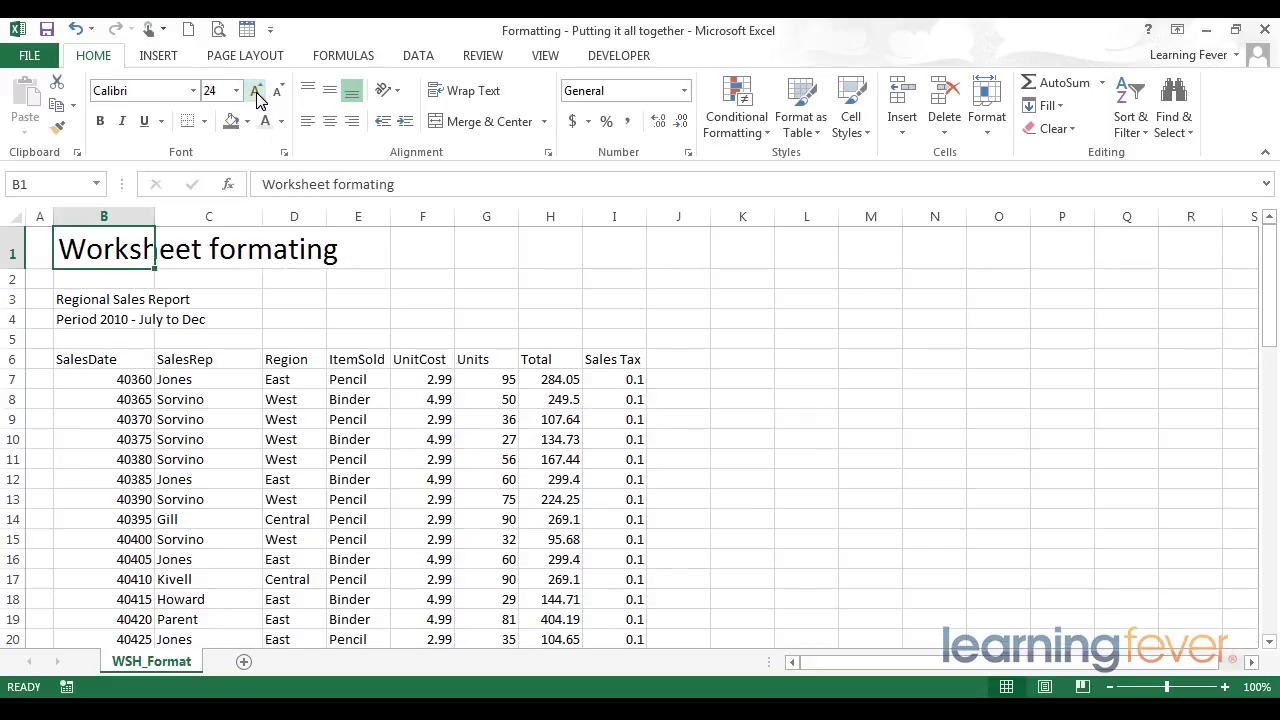
left_click(277, 91)
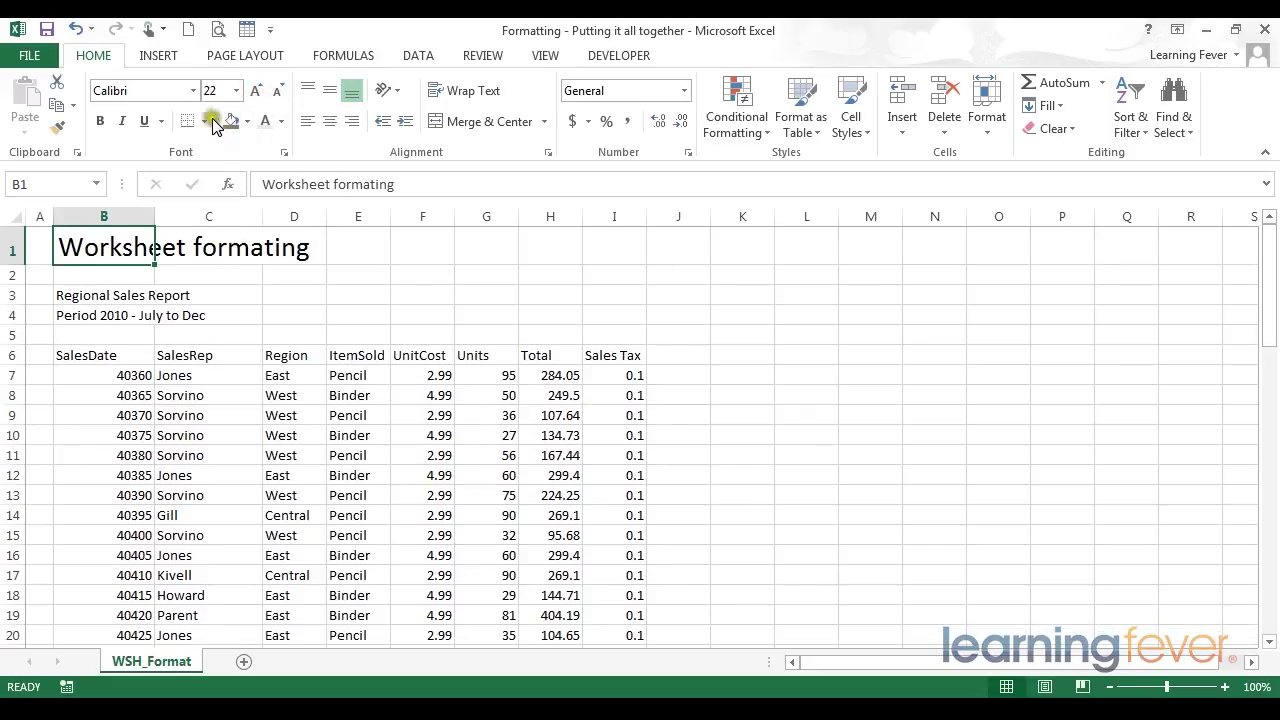
- Change the title's font to Franklin Gothic Heavy
left_click(193, 91)
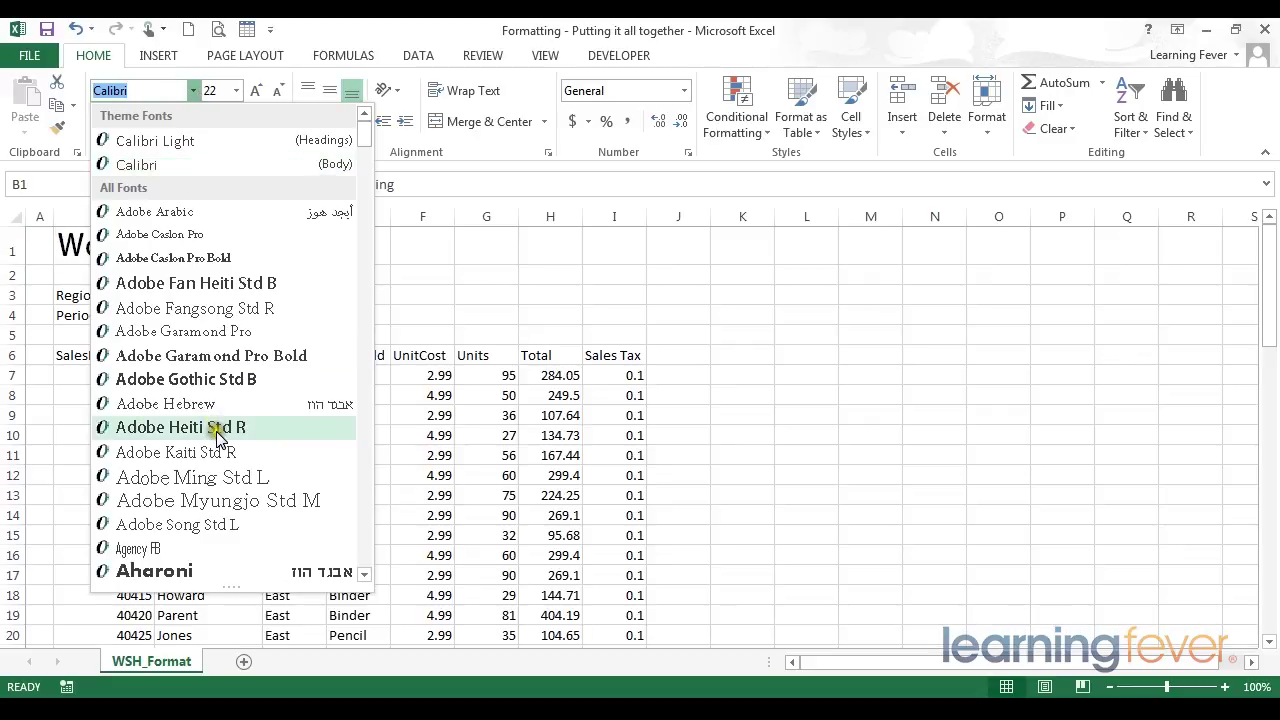
left_click(366, 140)
left_click_drag(366, 140, 370, 207)
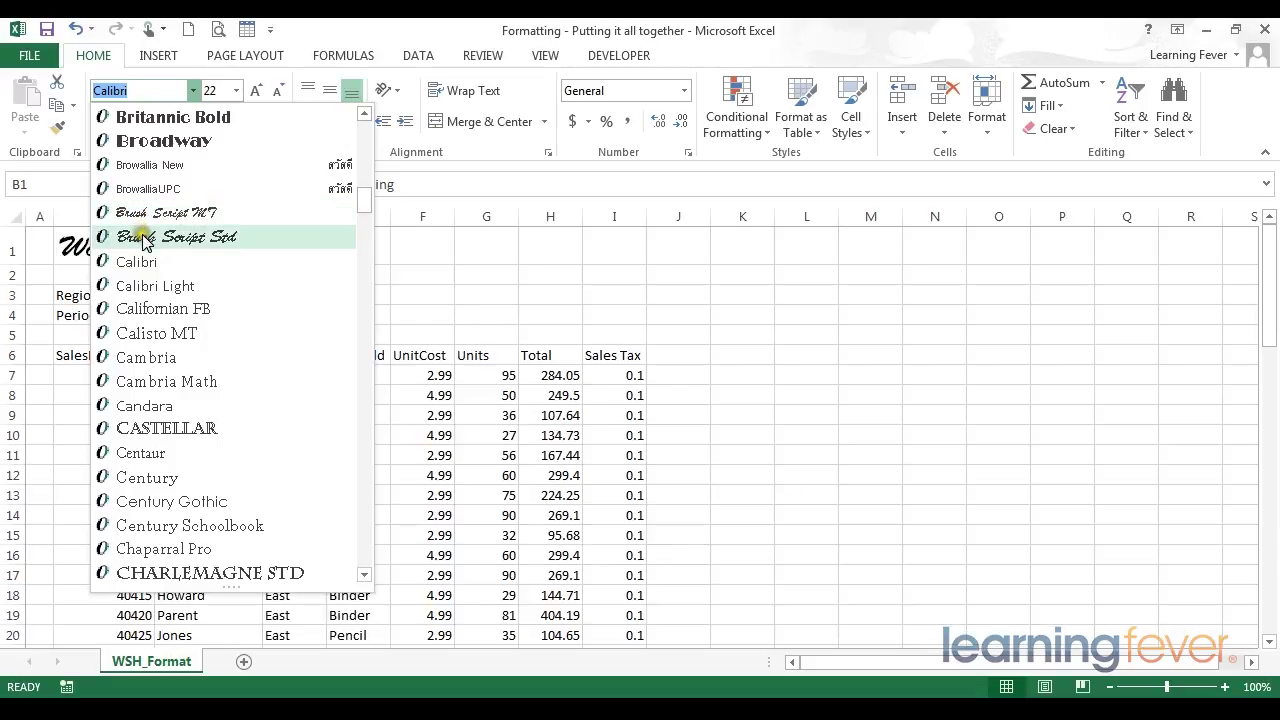
left_click(146, 214)
left_click_drag(362, 203, 369, 271)
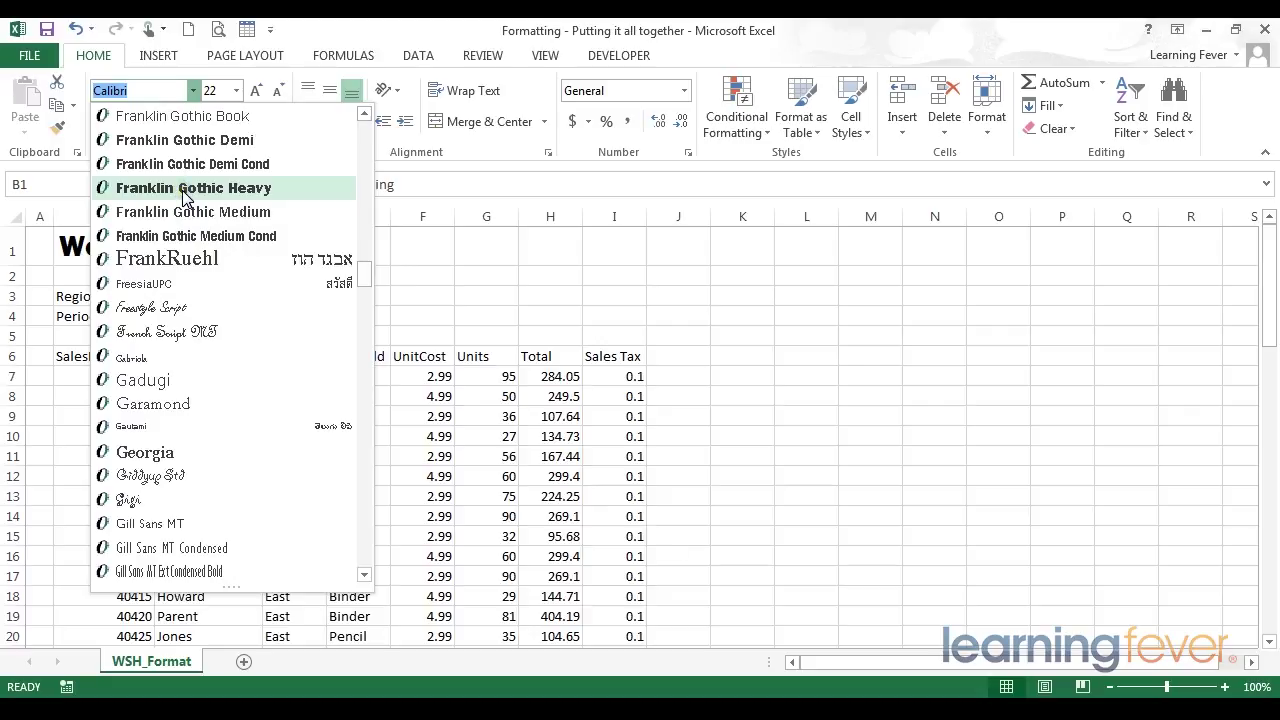
left_click(183, 190)
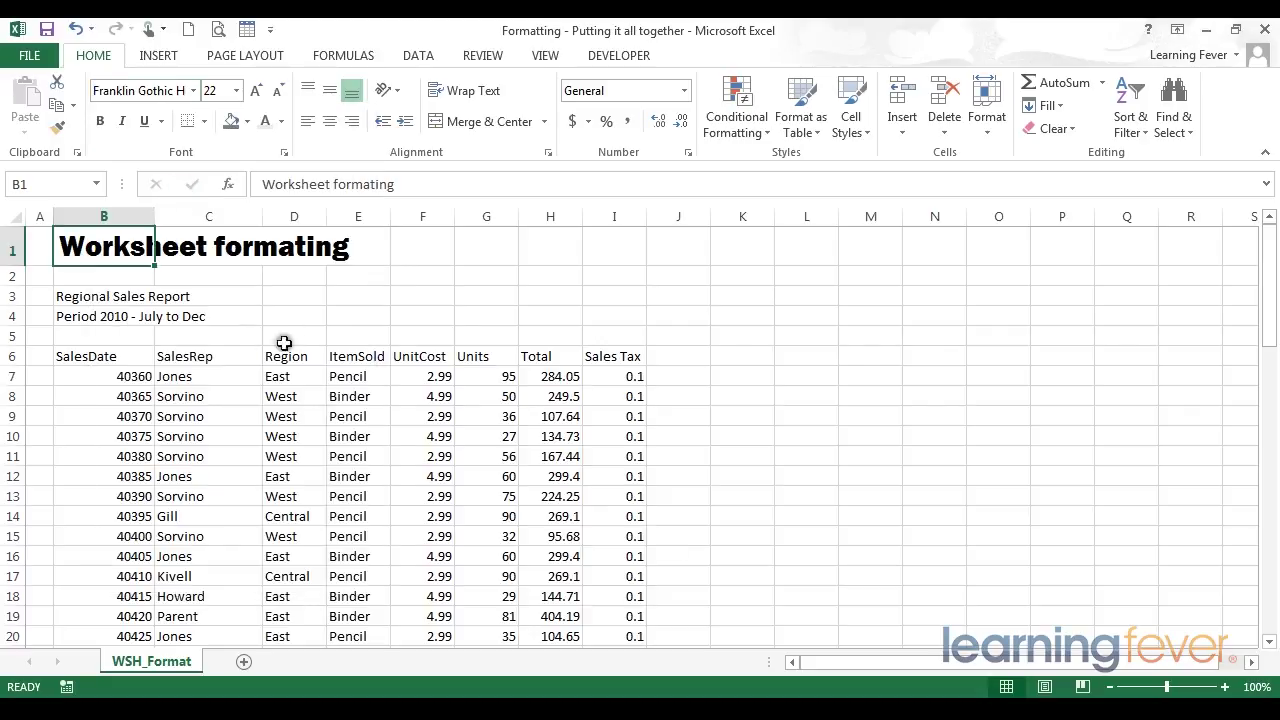
left_click(308, 322)
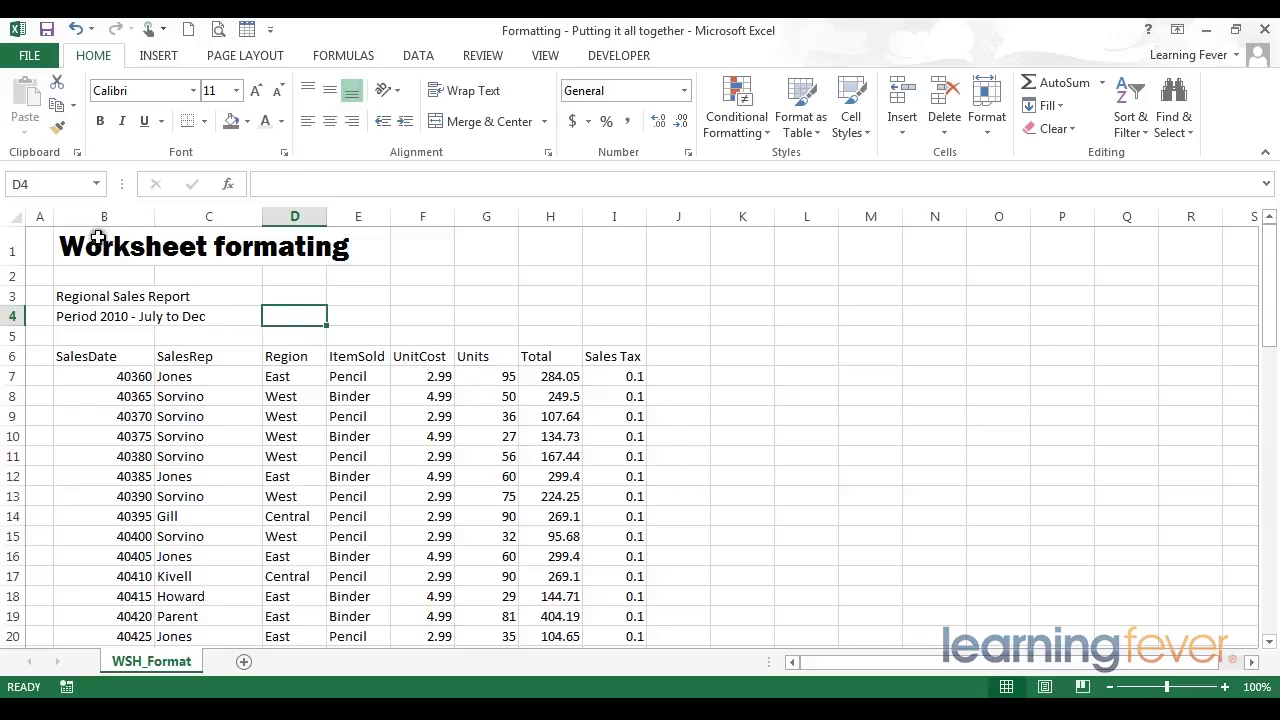
- Fill the title band B1:I1 with light blue-grey
left_click_drag(95, 245, 628, 238)
left_click(248, 121)
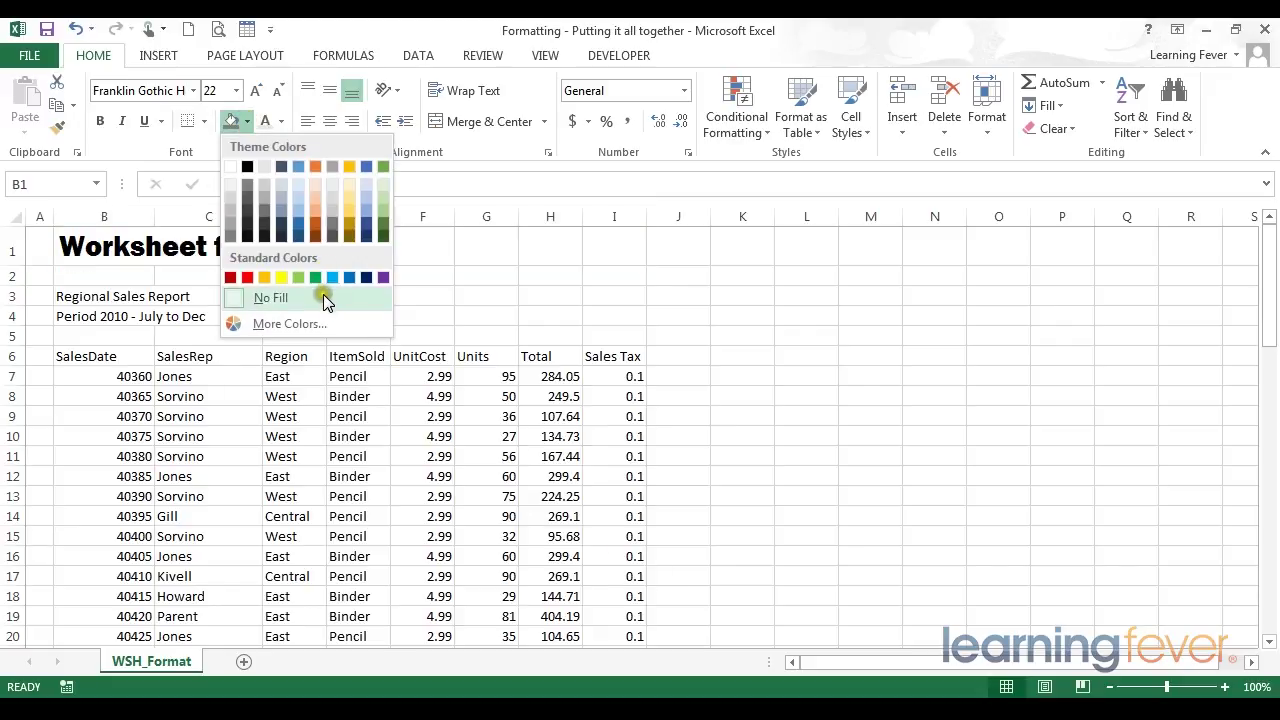
left_click(297, 195)
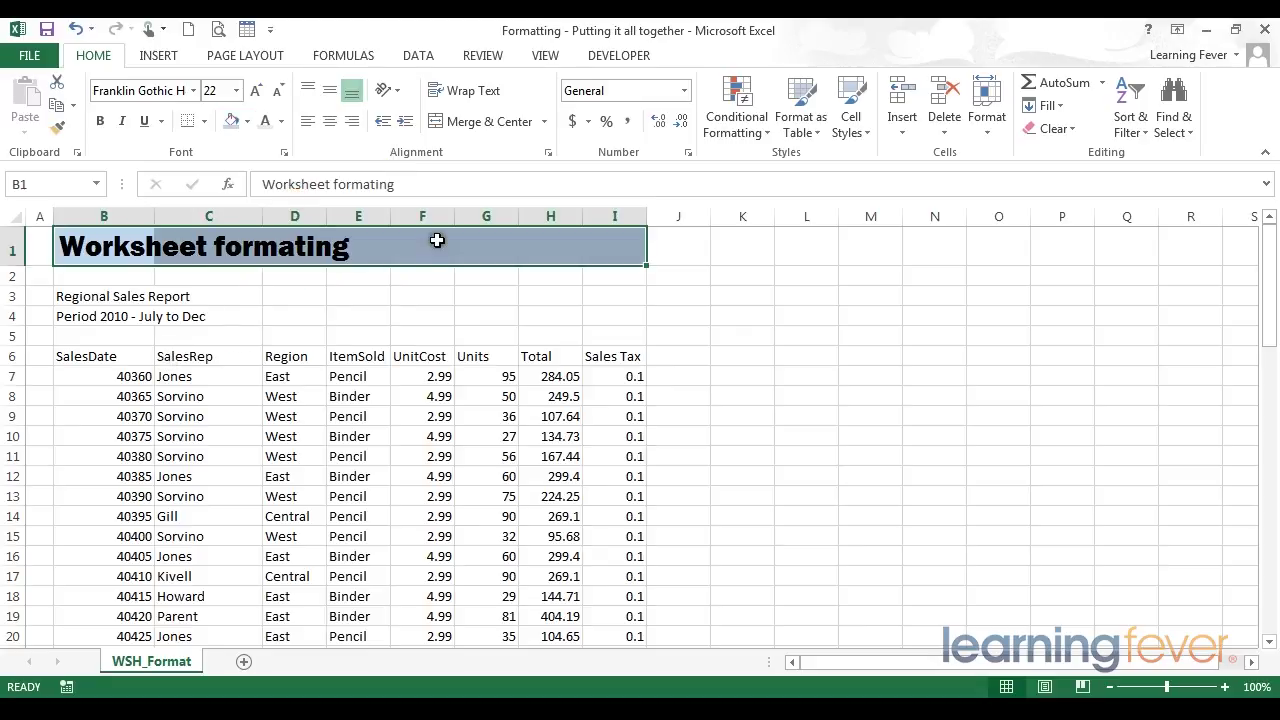
left_click(416, 292)
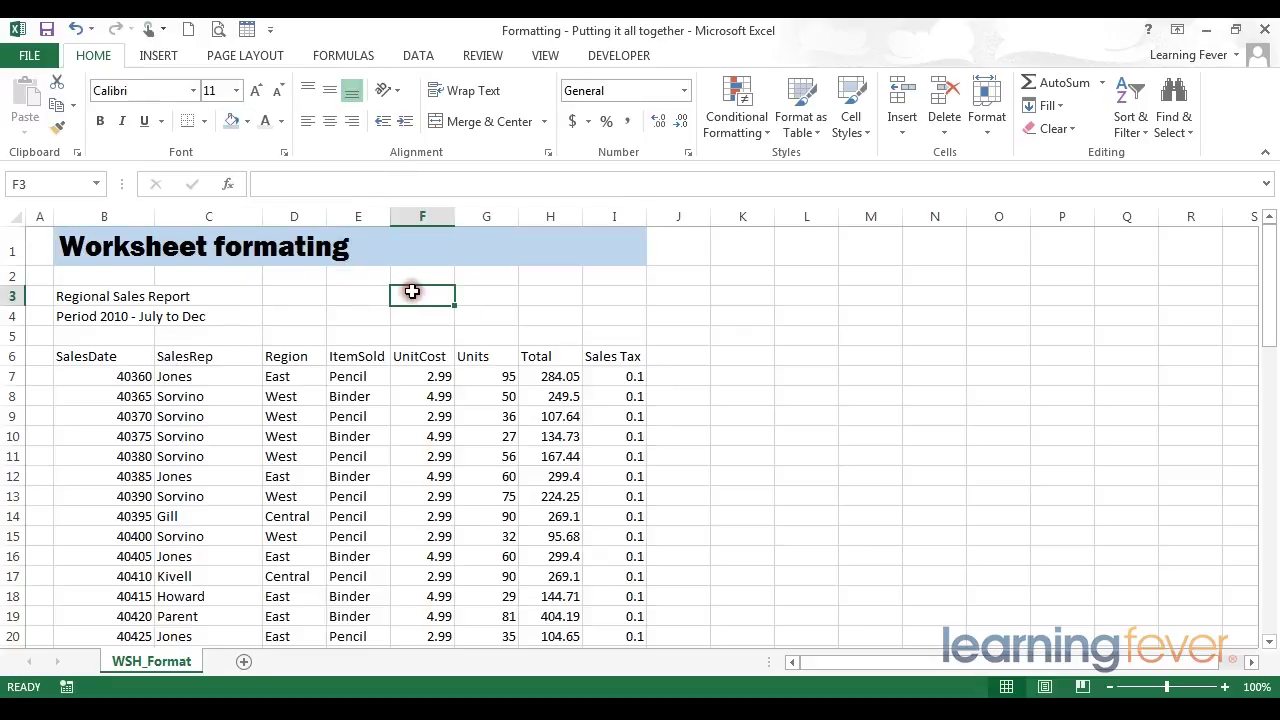
- Make 'Regional Sales Report' bold at size 14
left_click(96, 296)
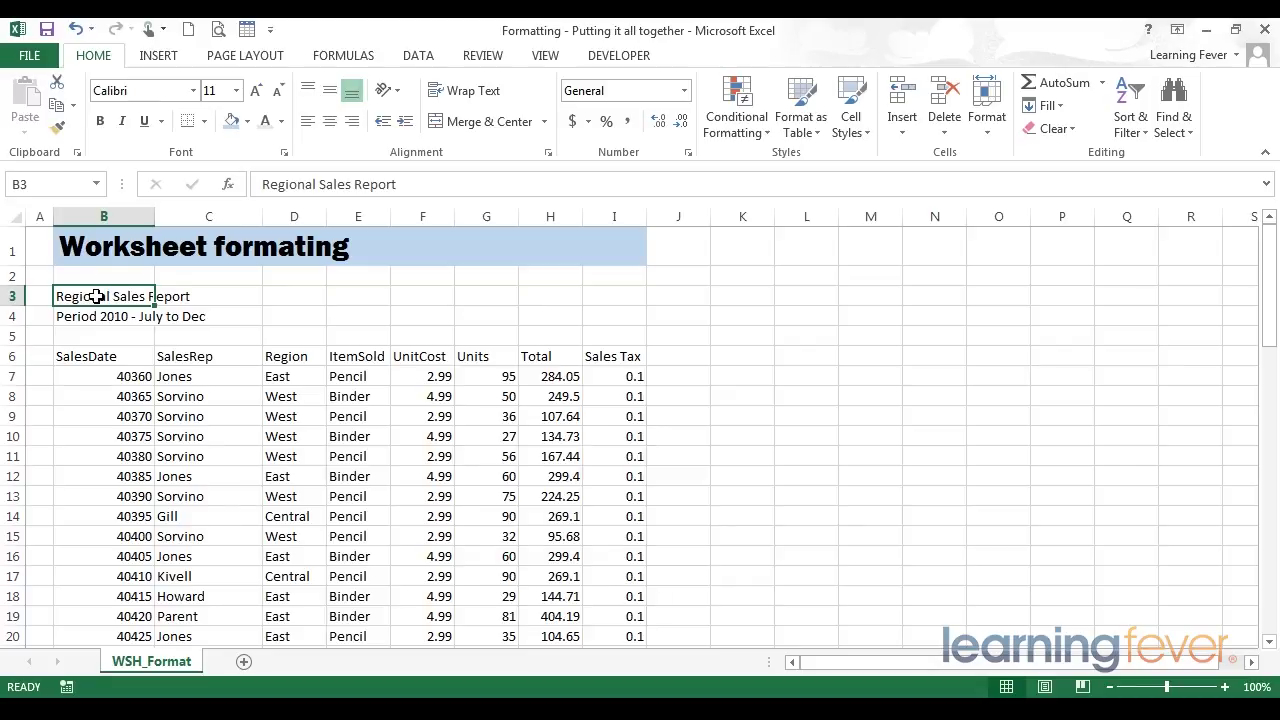
left_click(100, 123)
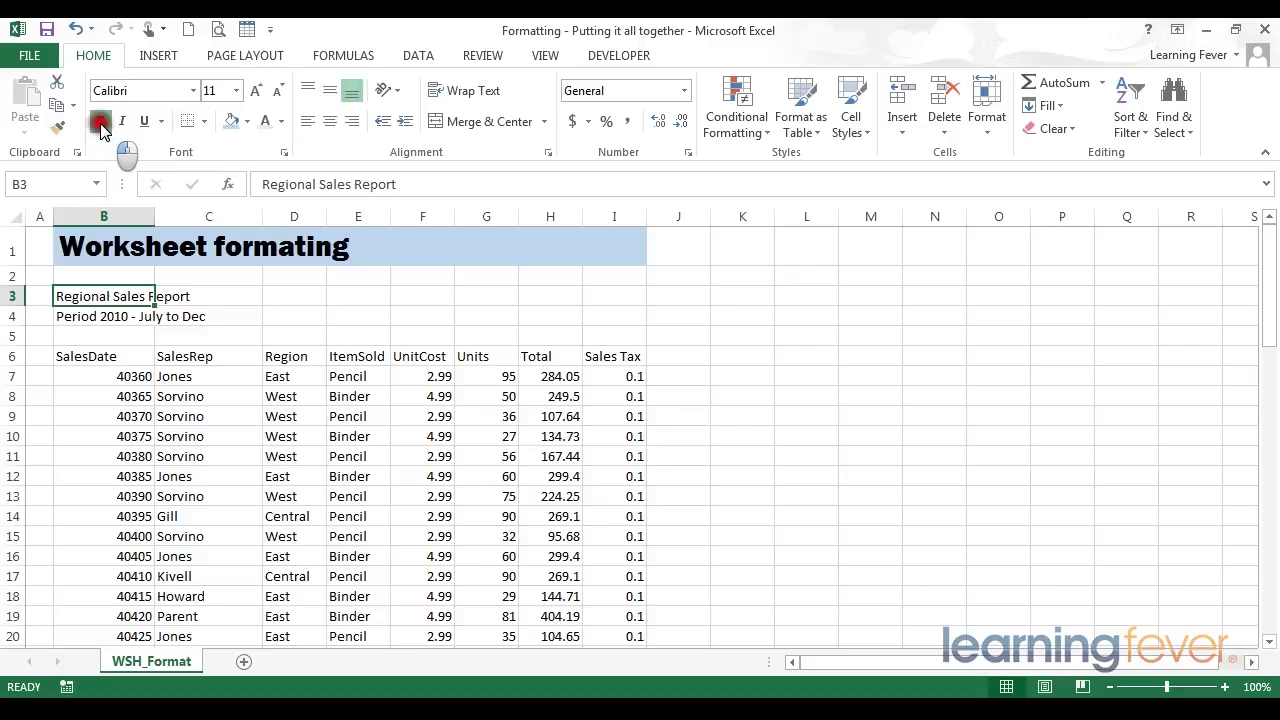
left_click(255, 91)
left_click(255, 91)
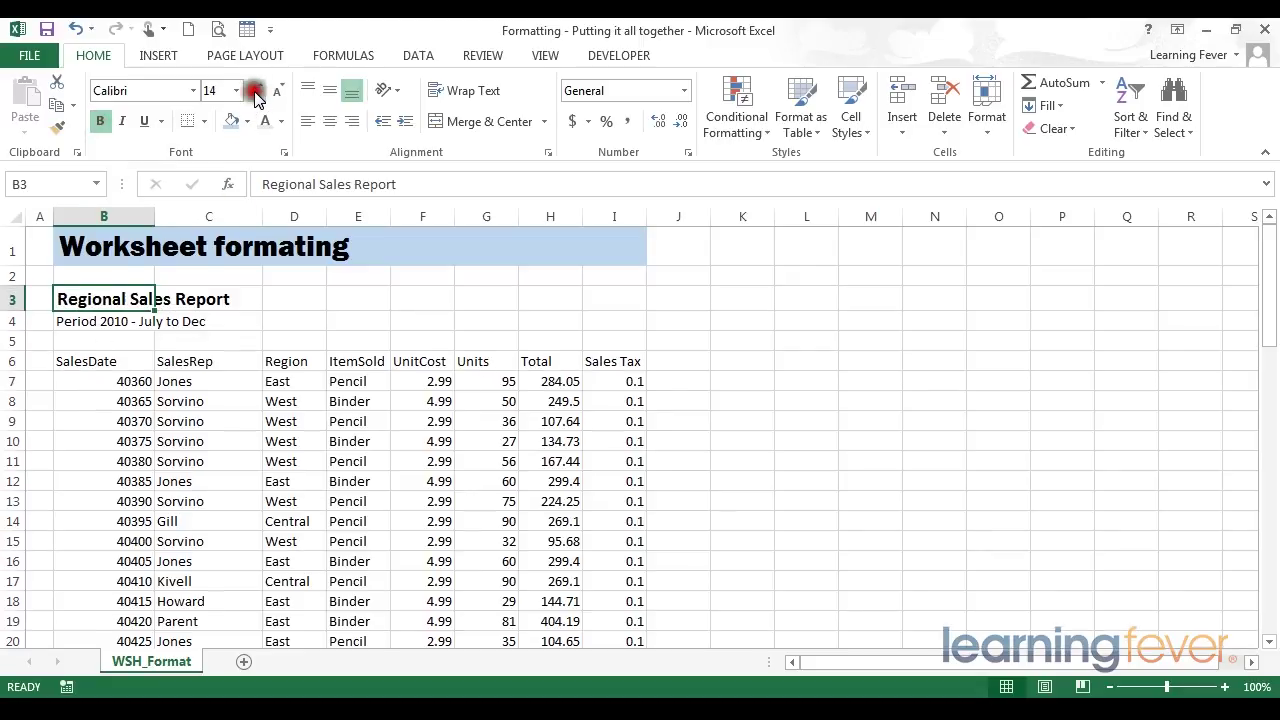
- Make the period line in row 4 italic with grey text across B4:I4
left_click(218, 321)
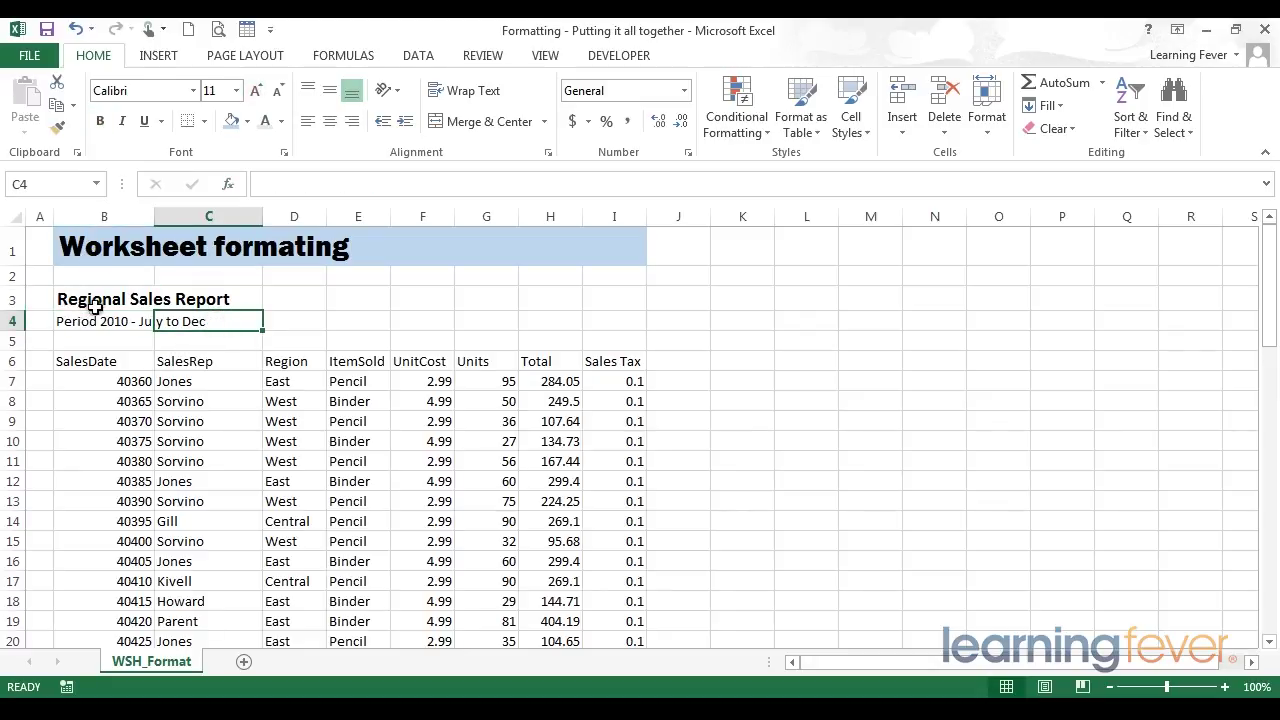
left_click_drag(85, 320, 300, 322)
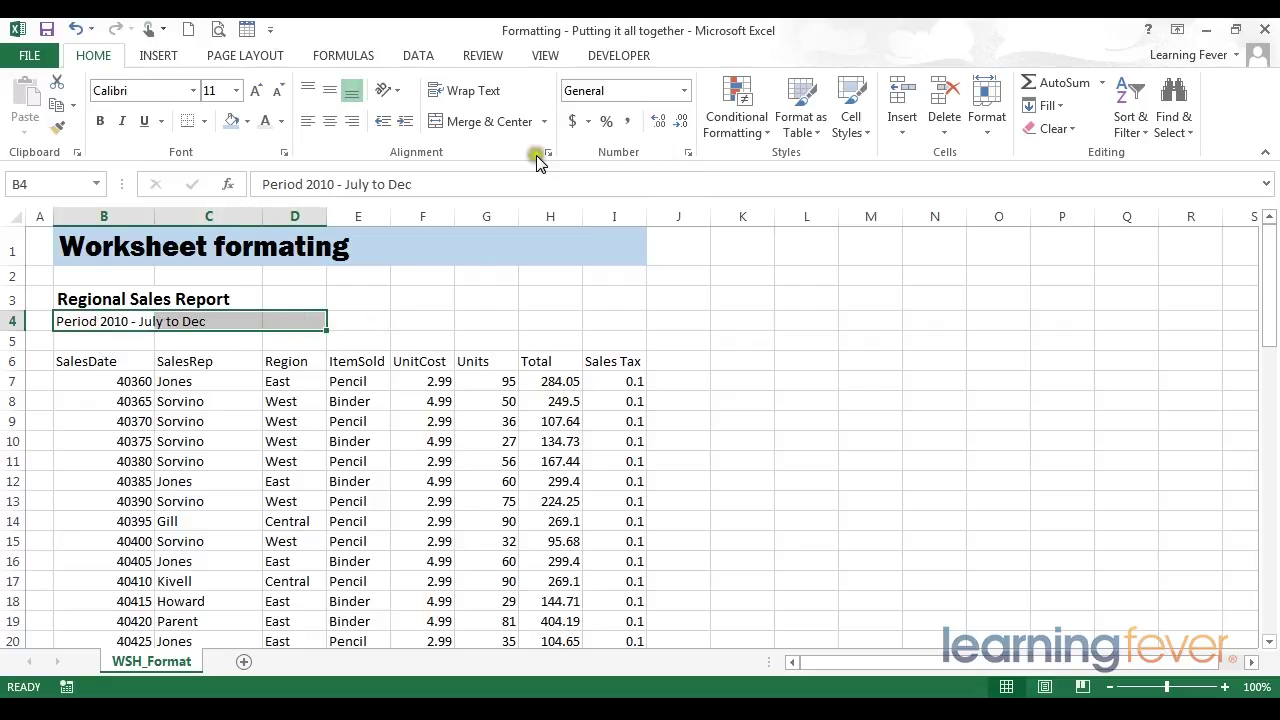
left_click(122, 121)
left_click(402, 324)
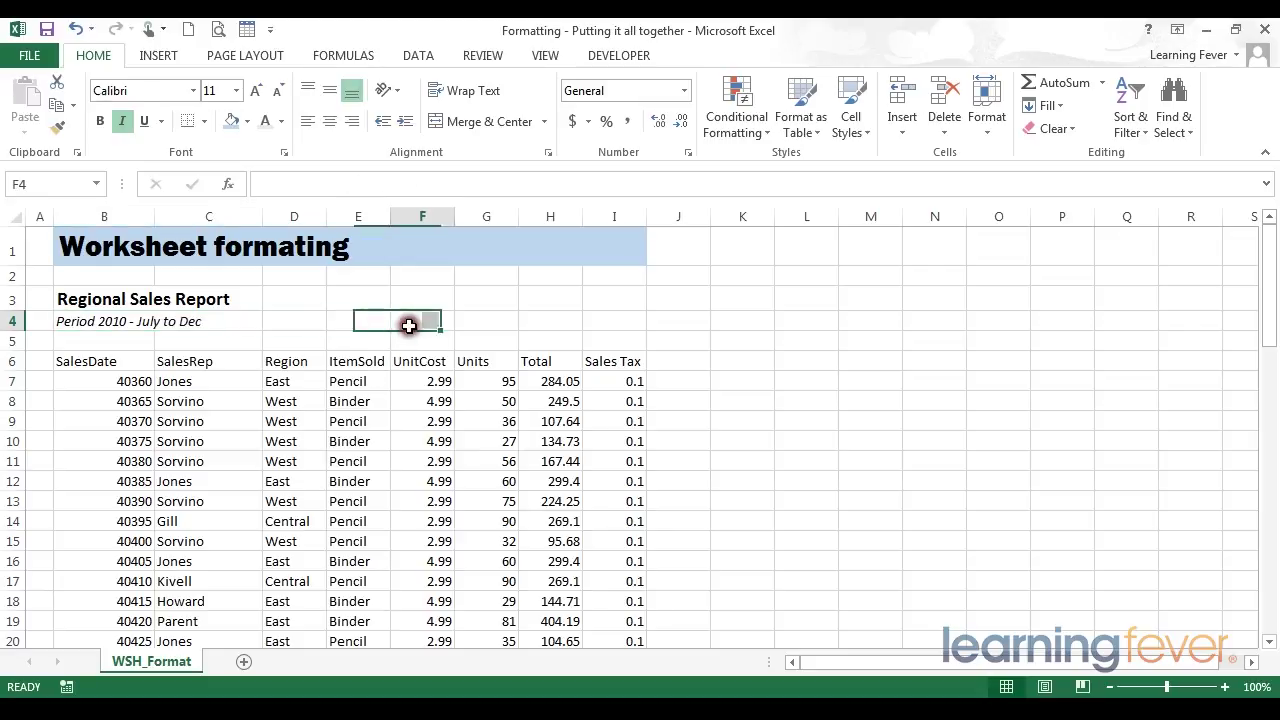
left_click(65, 323)
left_click_drag(313, 324, 610, 324)
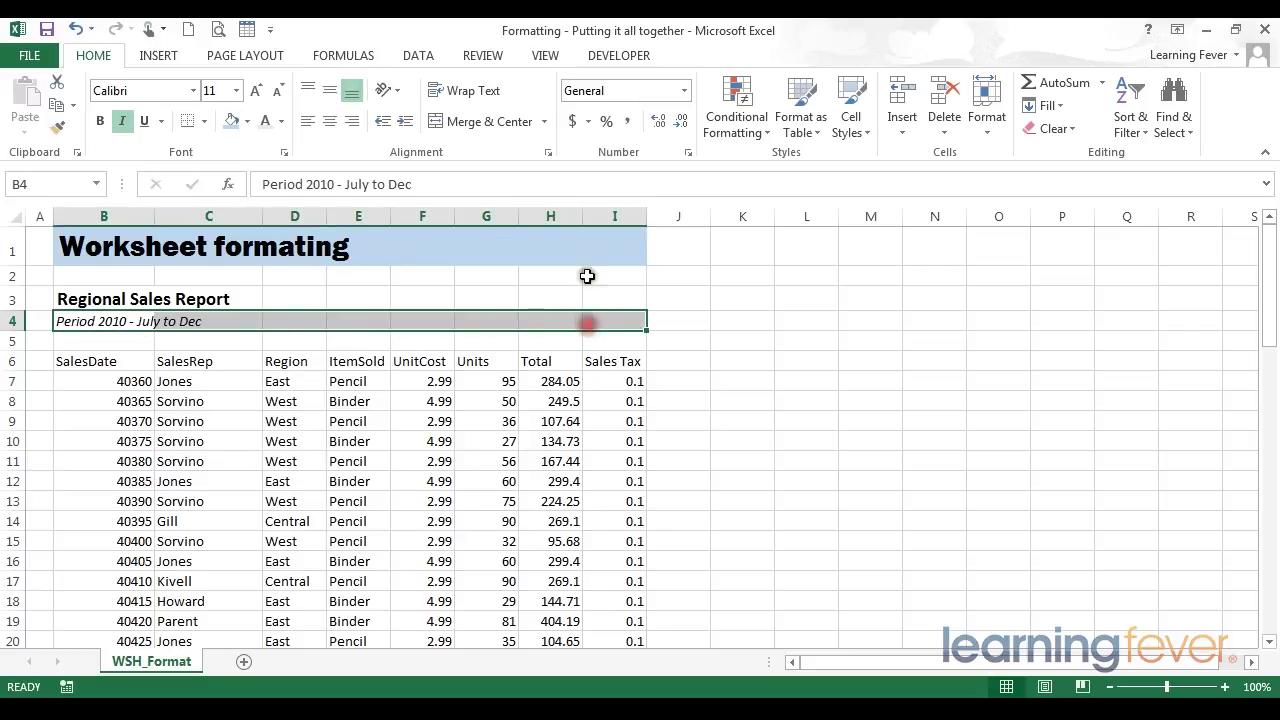
left_click(281, 122)
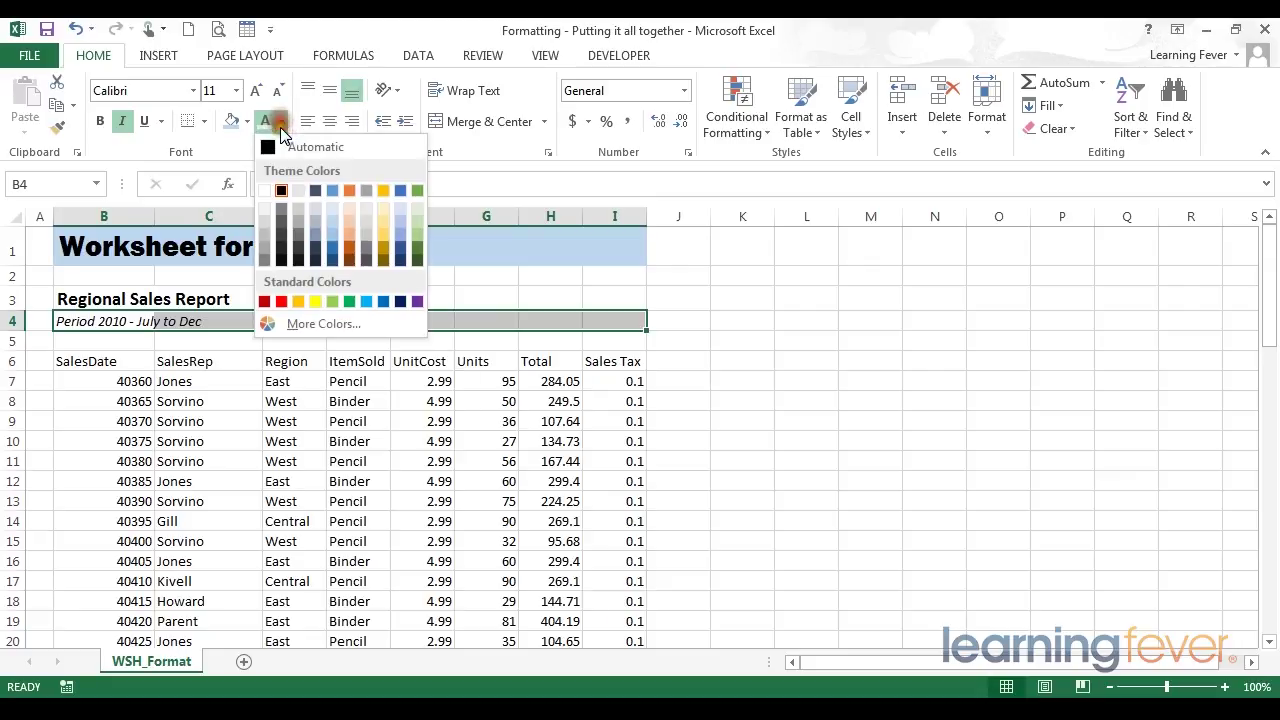
left_click(283, 222)
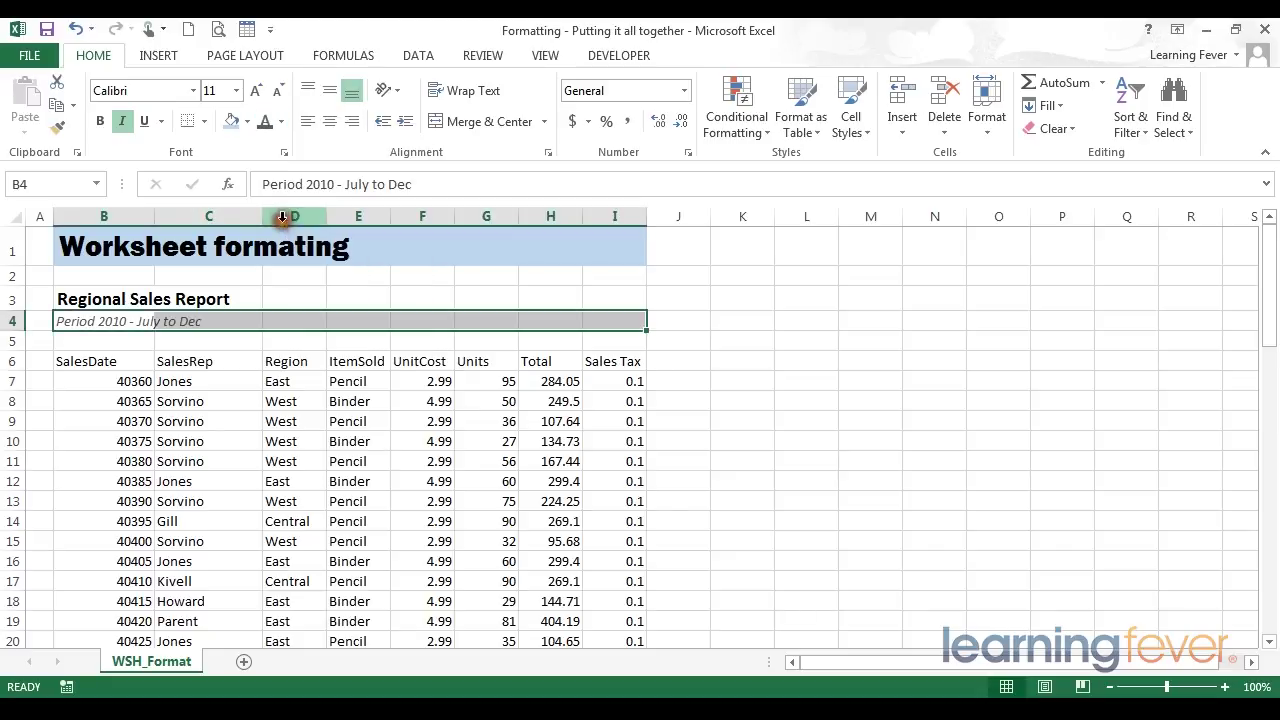
left_click(284, 298)
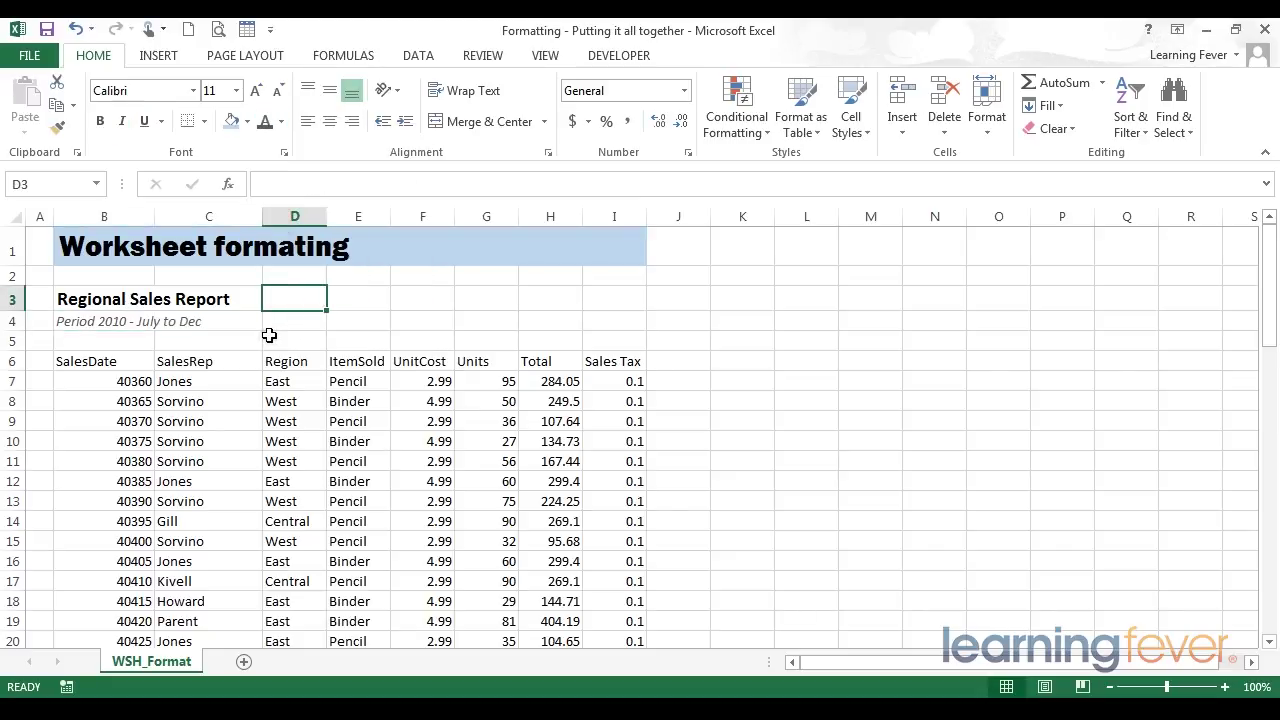
- Give headers B6:I6 a dark navy fill, white font colour and bold
left_click_drag(85, 361, 626, 372)
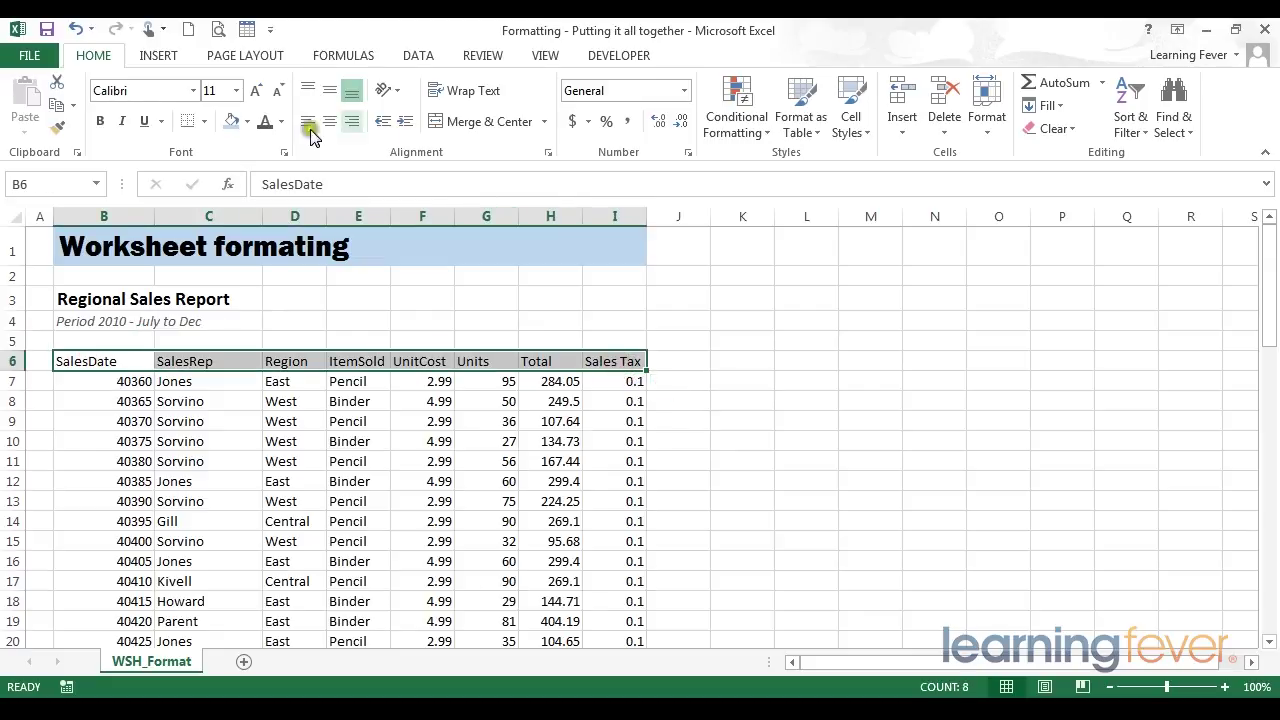
left_click(248, 120)
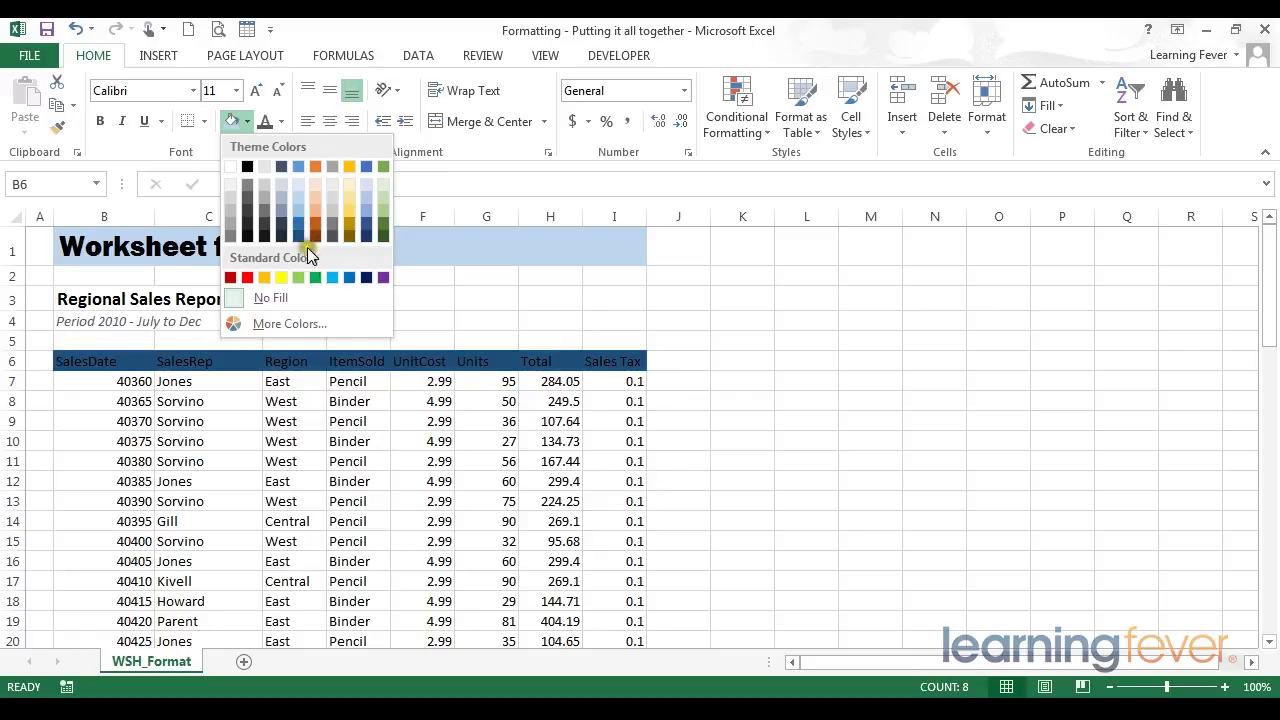
left_click(366, 277)
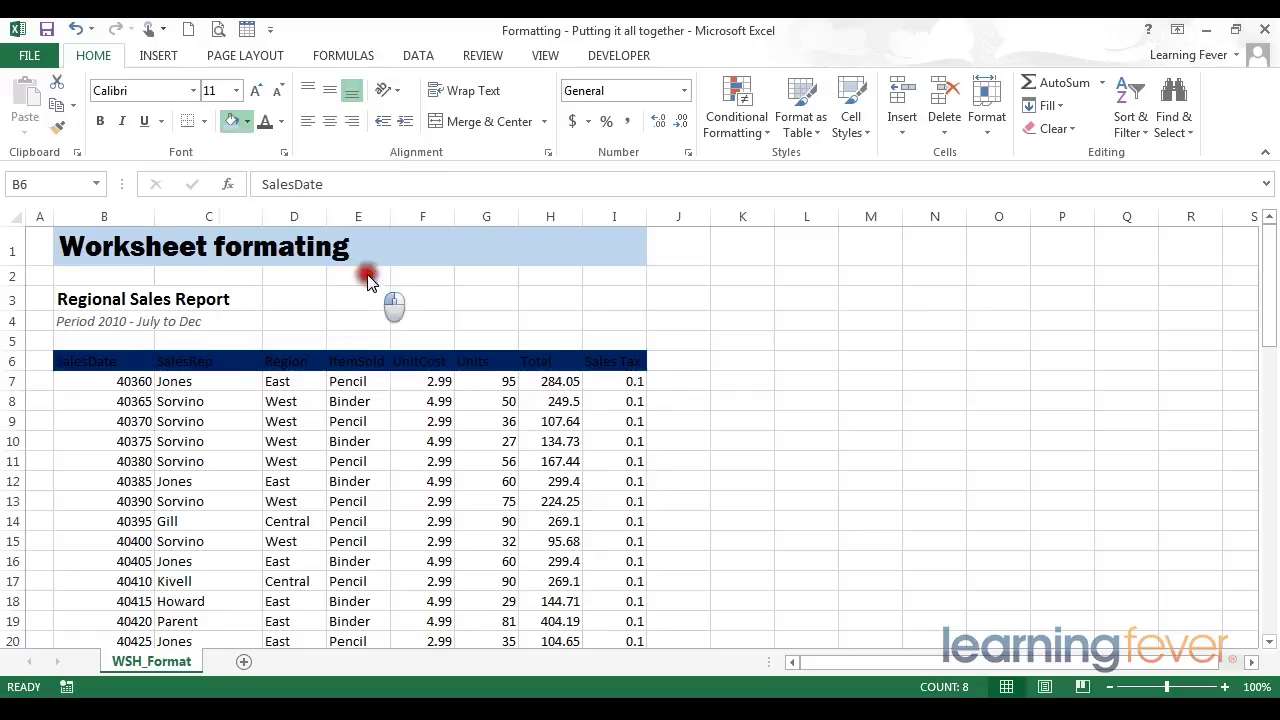
left_click(282, 121)
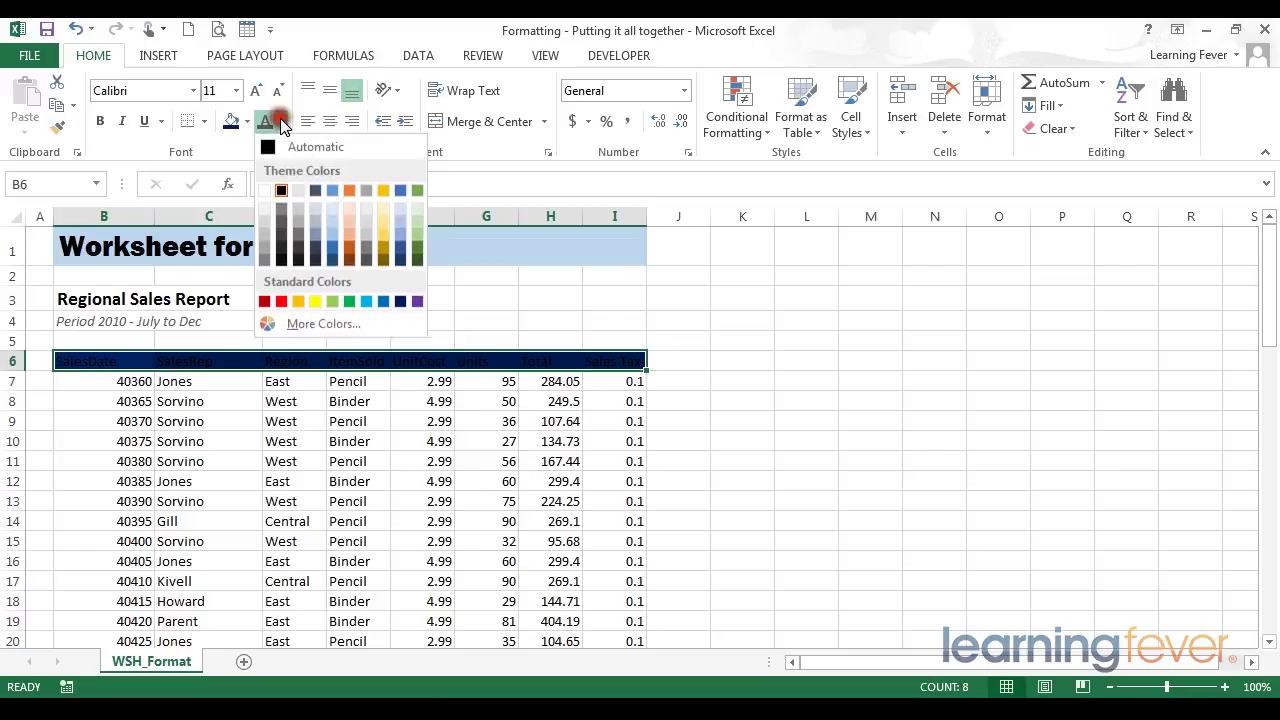
left_click(264, 200)
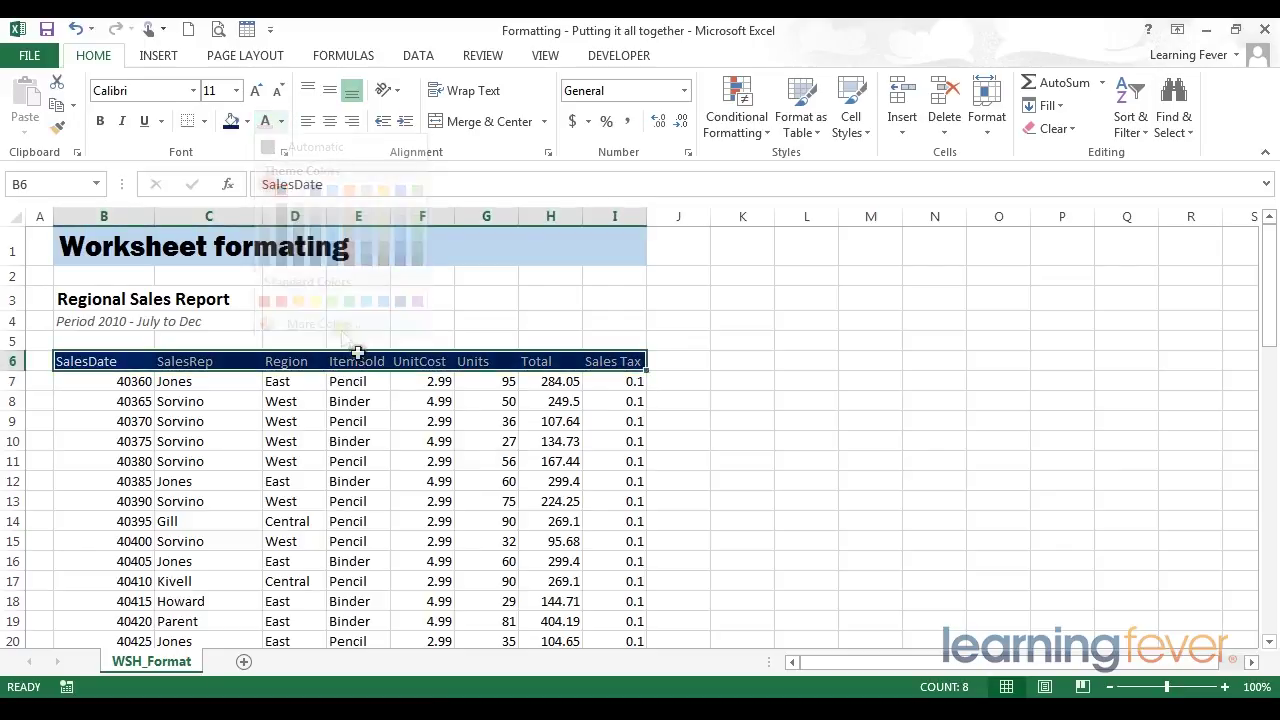
left_click(101, 121)
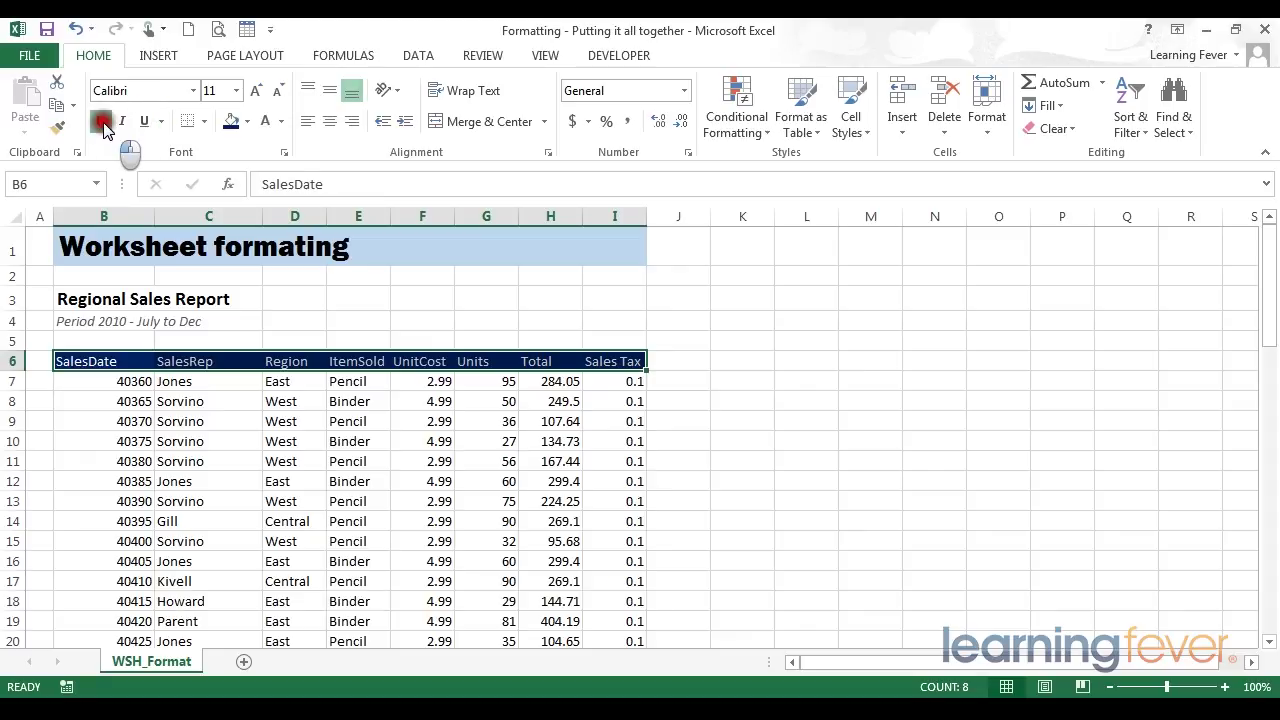
left_click(397, 462)
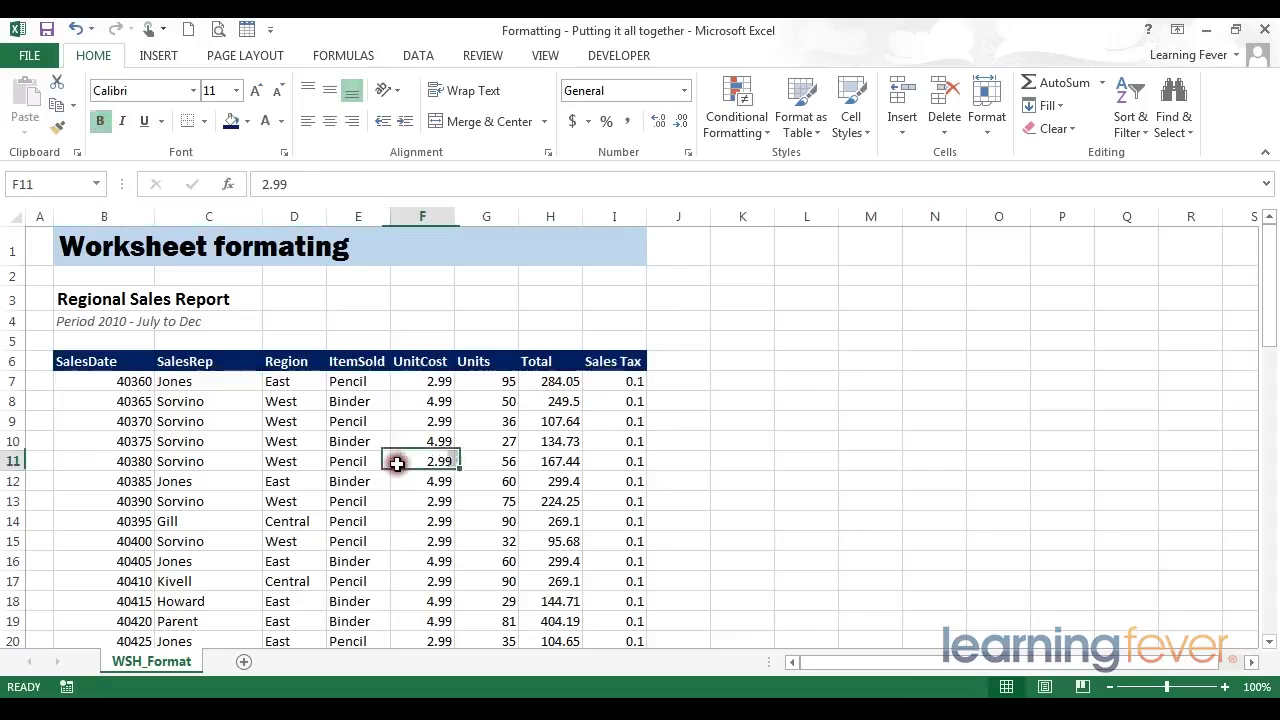
- Format the SalesDate values from B7 down as Short Date, e.g. 1/07/2010
left_click(122, 380)
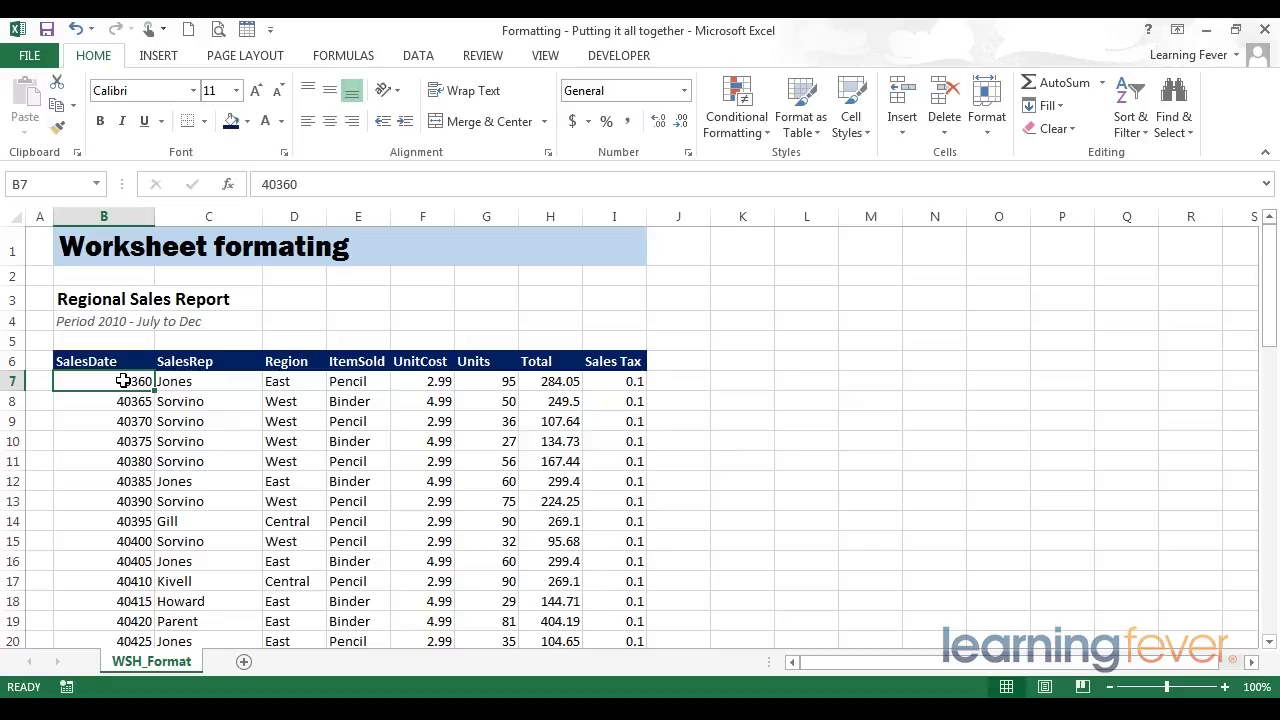
key("ctrl+shift+Down")
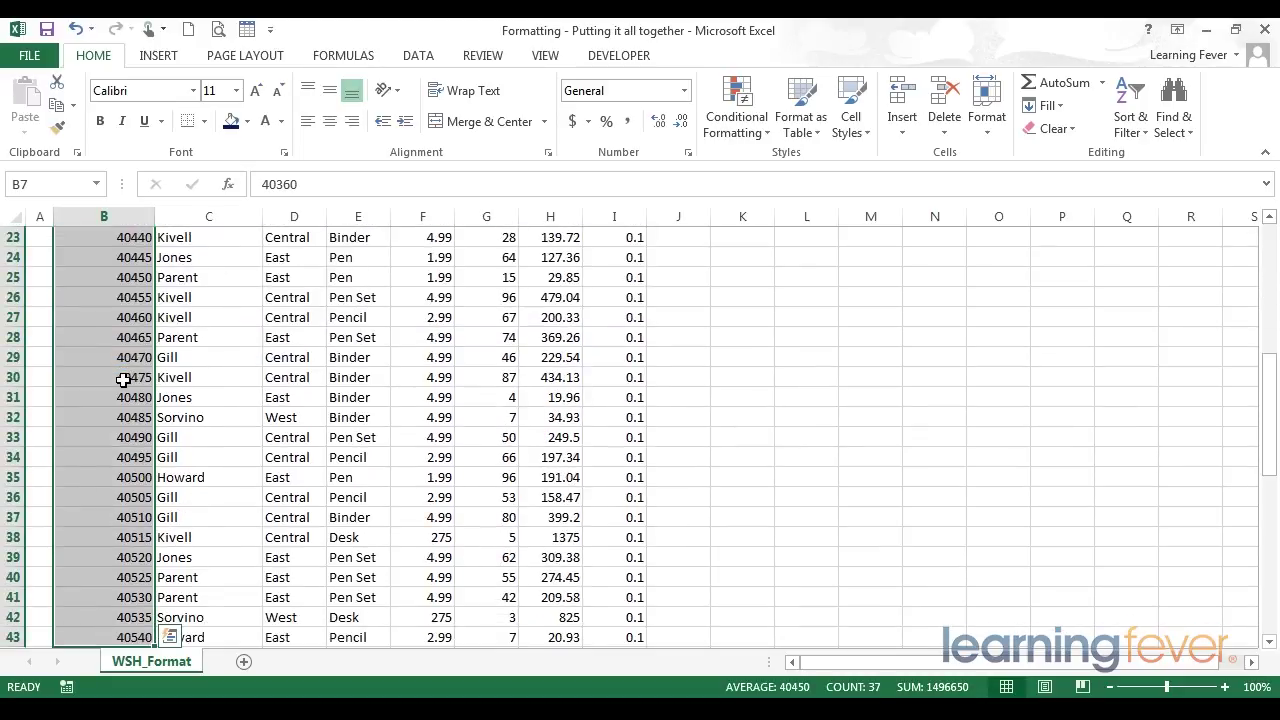
left_click(684, 91)
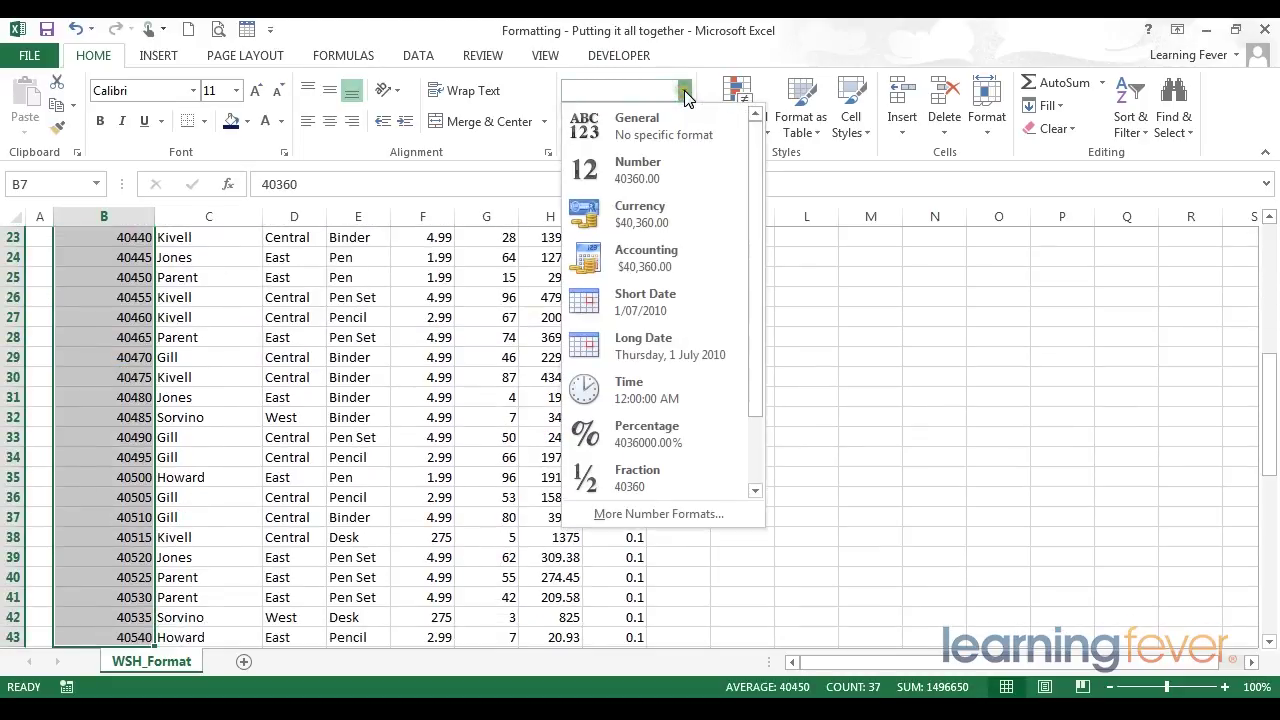
left_click(668, 310)
scroll(400, 320, "up", 7)
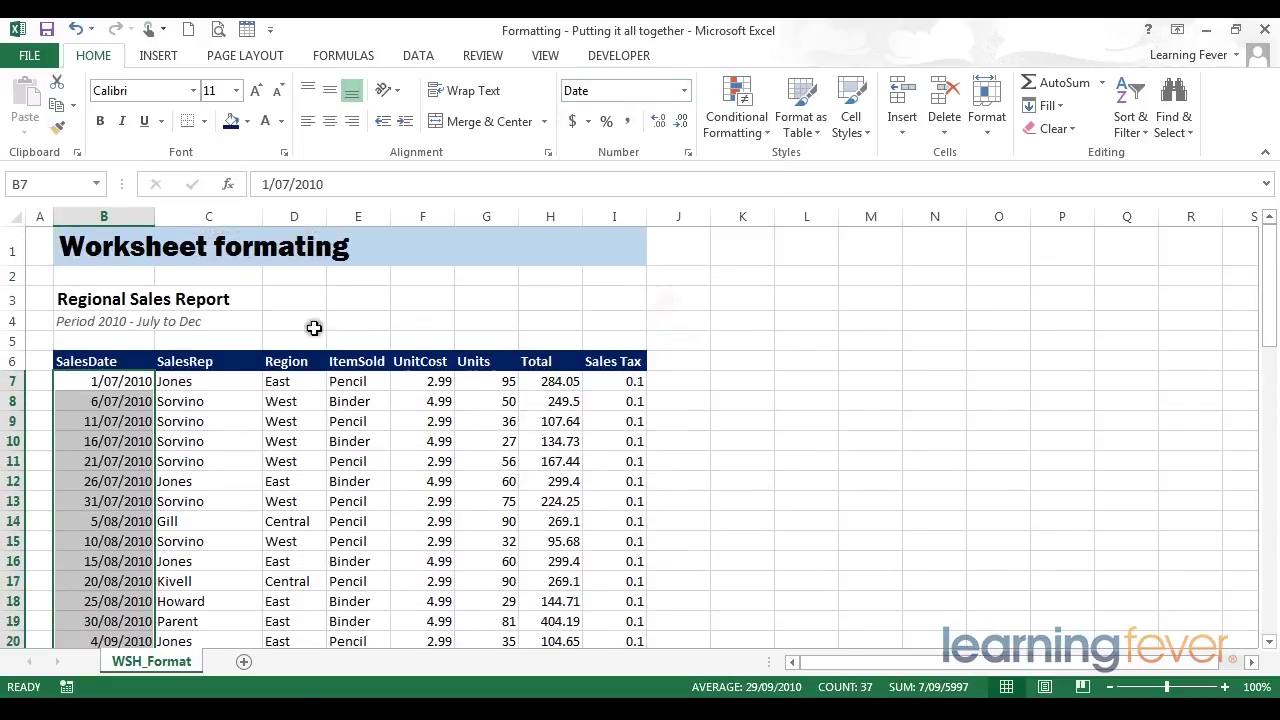
left_click(237, 383)
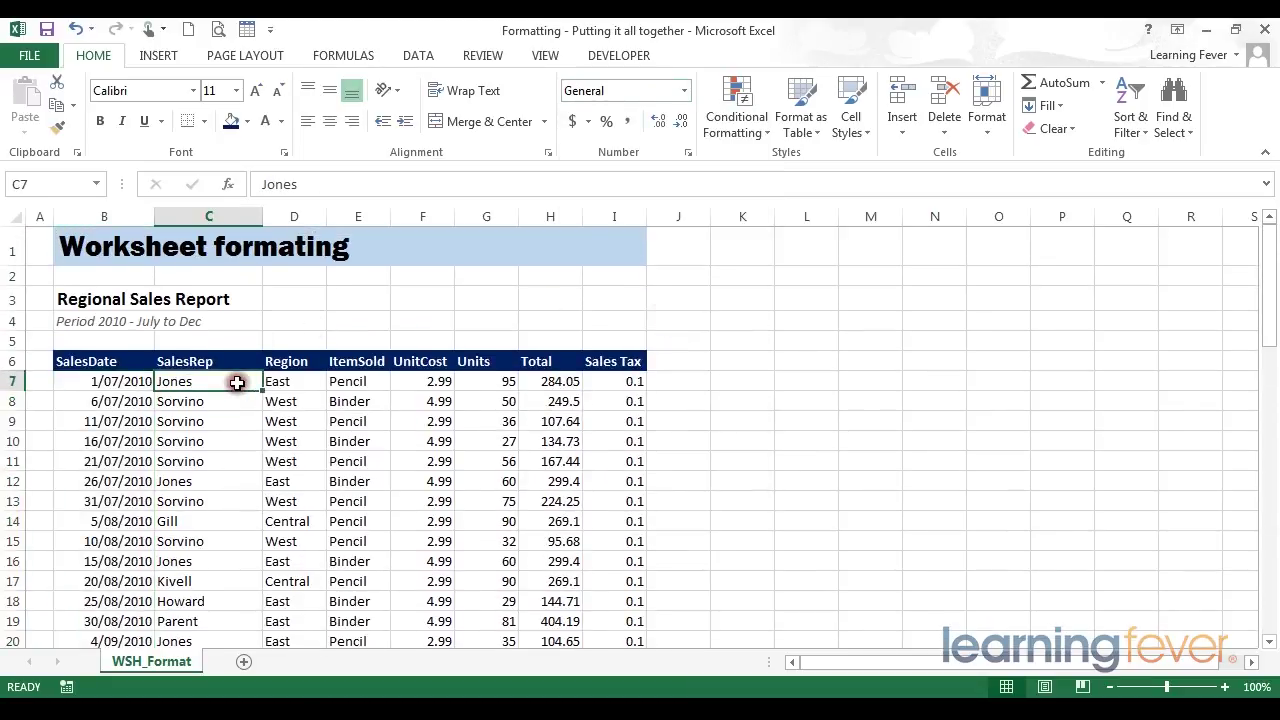
- Format the UnitCost and Total columns as currency, like $2.99
left_click(402, 381)
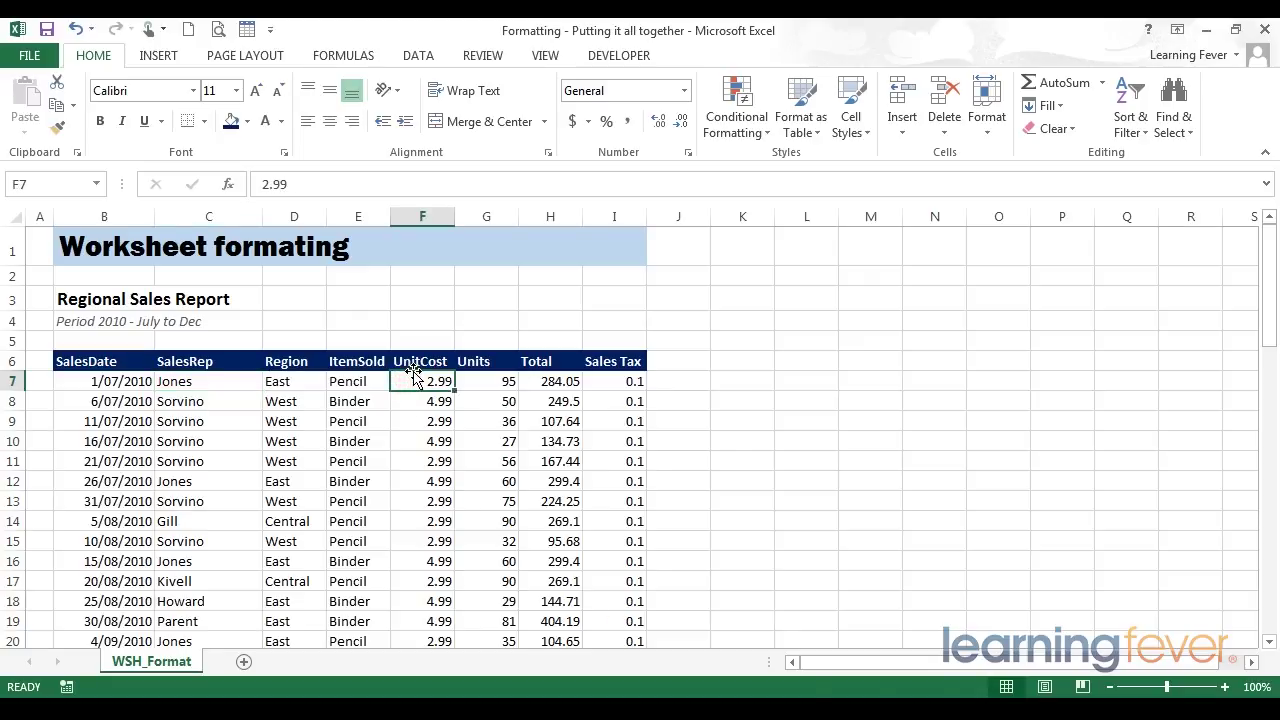
key("ctrl+shift+Down")
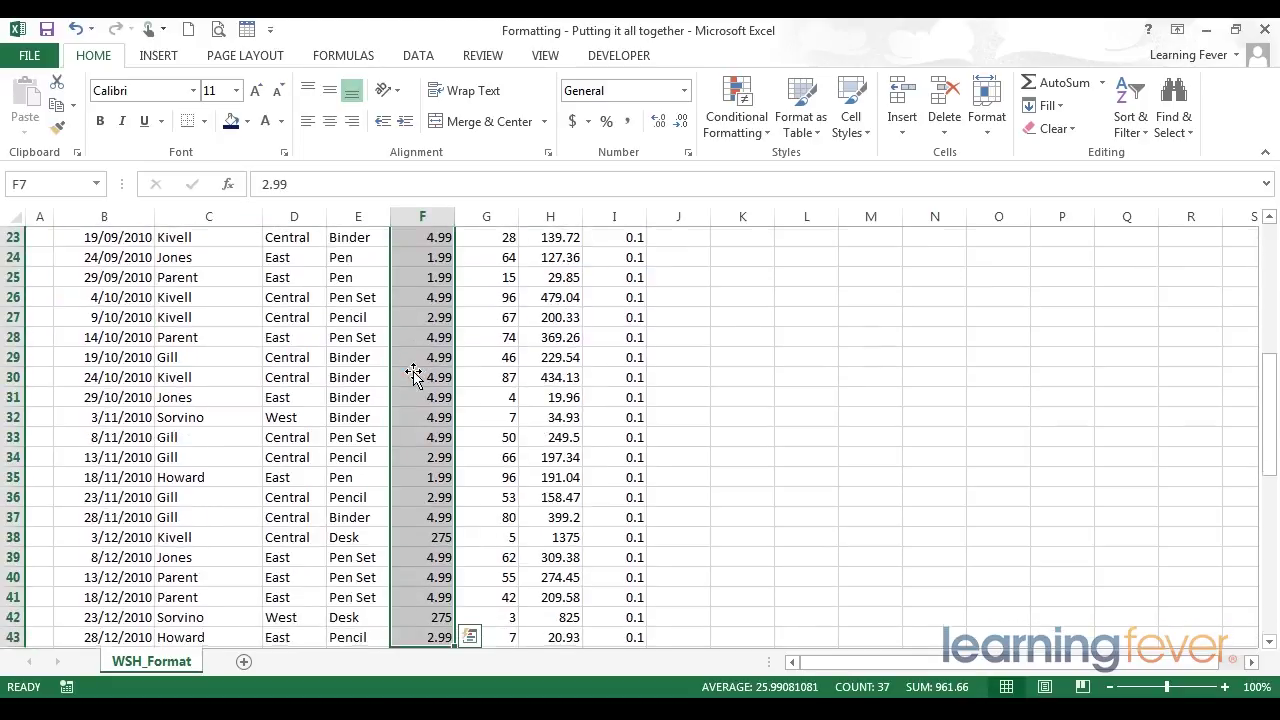
left_click(685, 92)
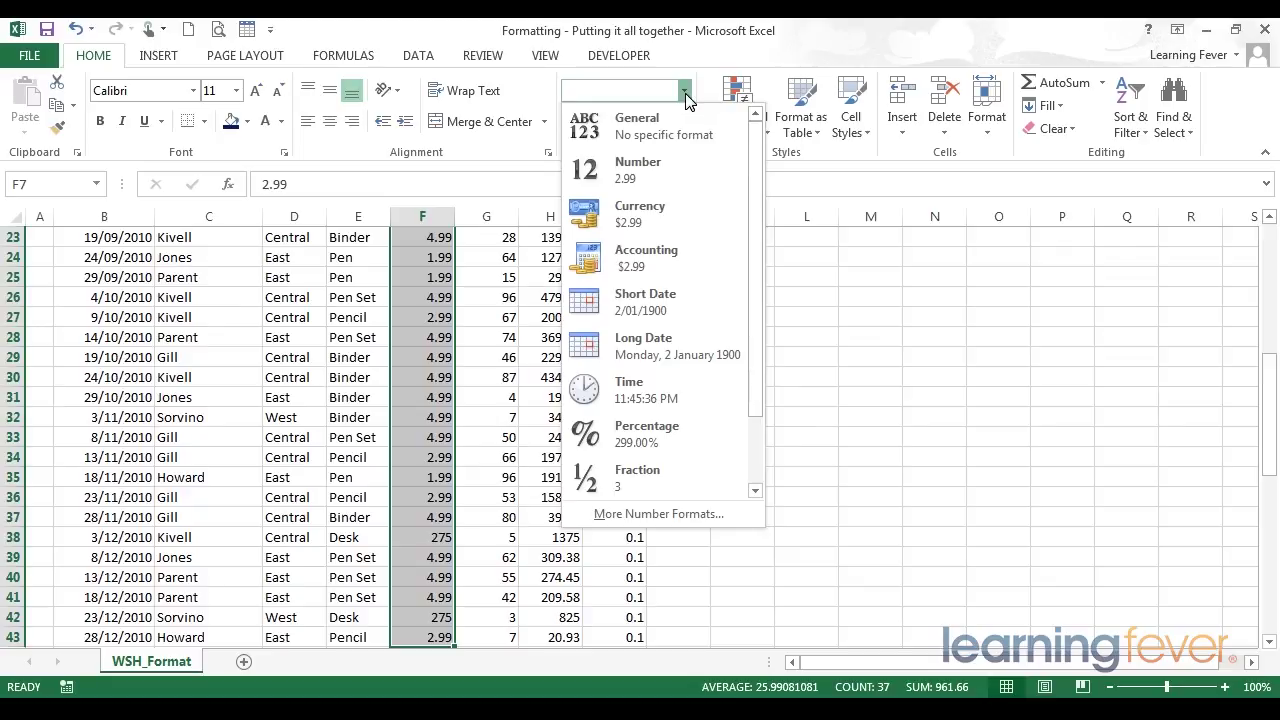
left_click(670, 218)
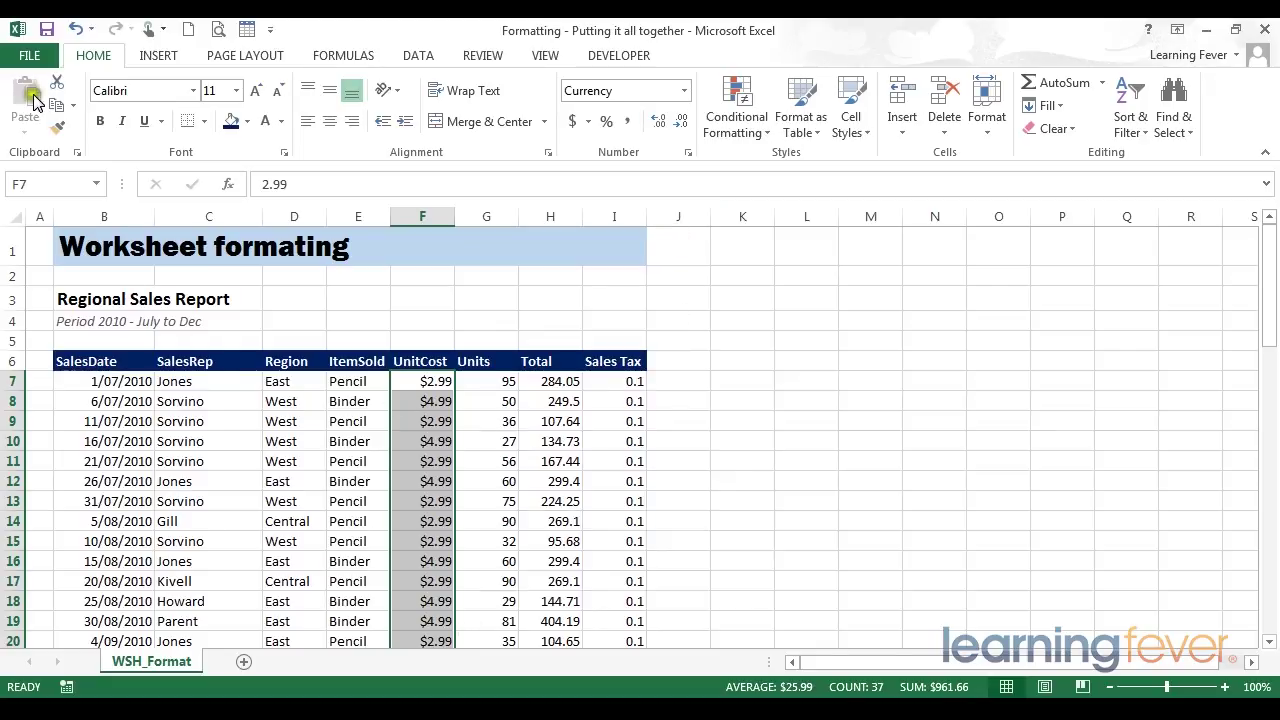
left_click(60, 128)
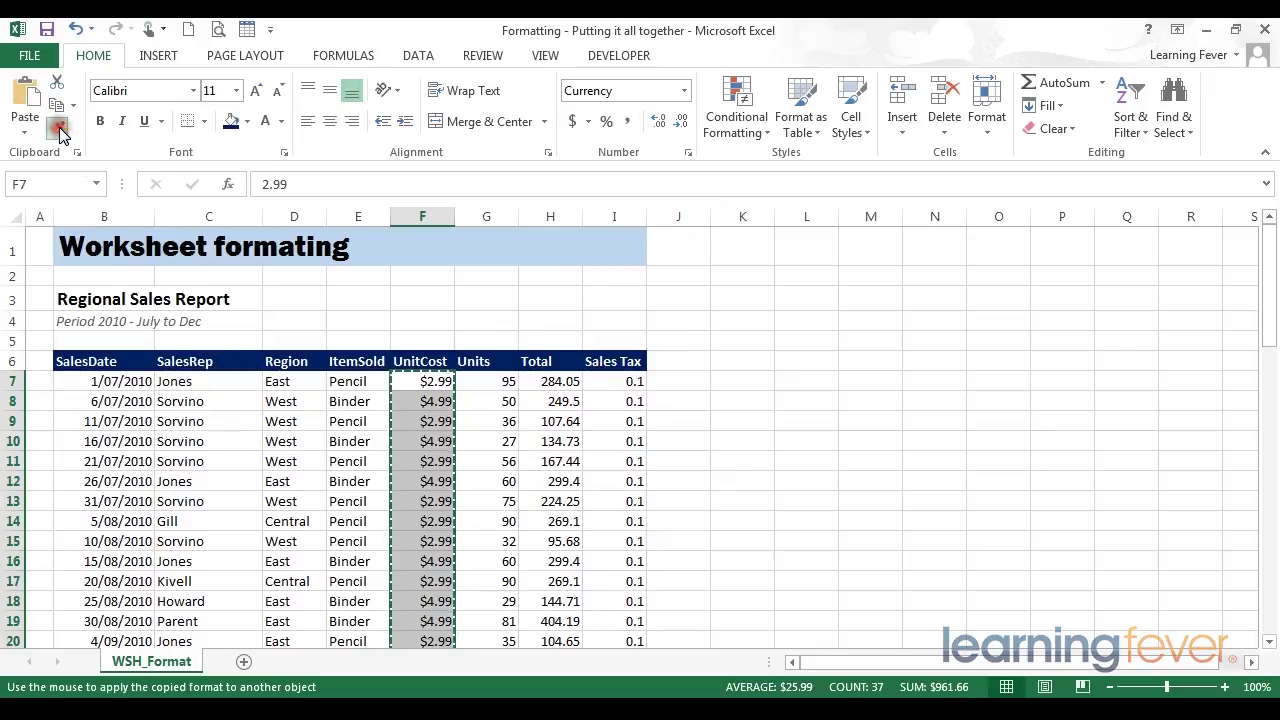
left_click(551, 381)
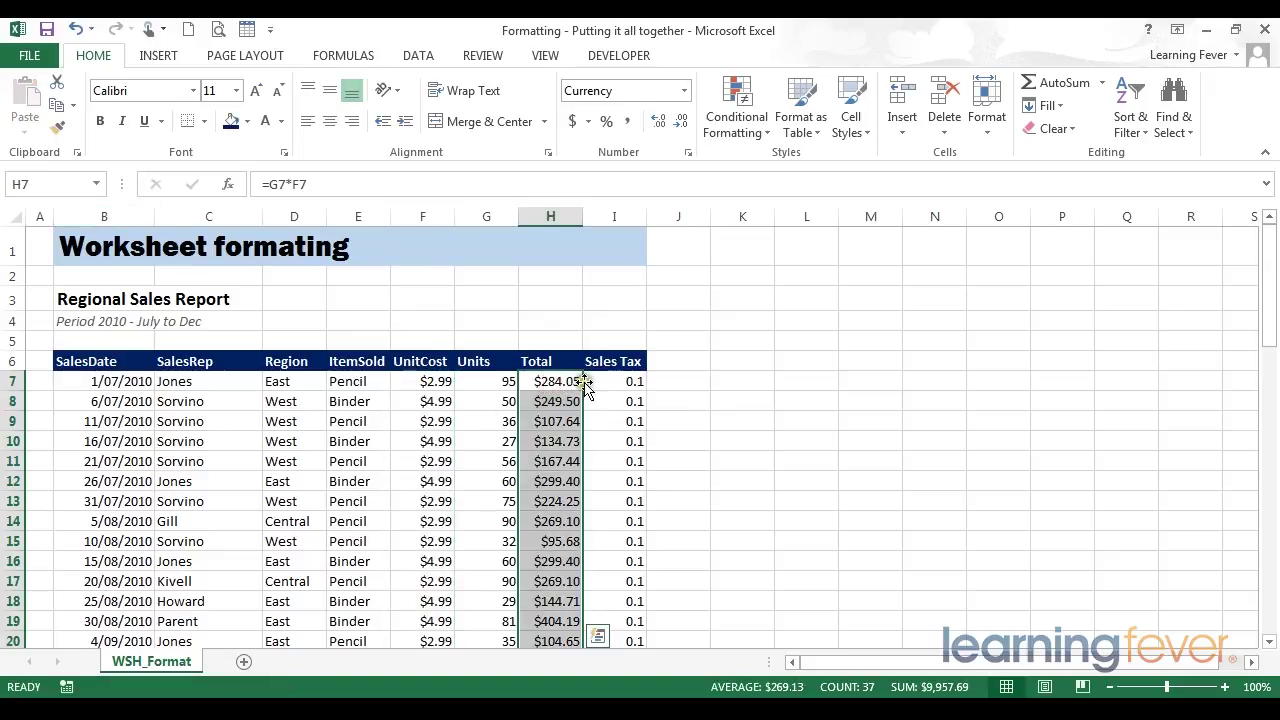
- Format the Sales Tax values in column I as percentages reading 10%
left_click(617, 381)
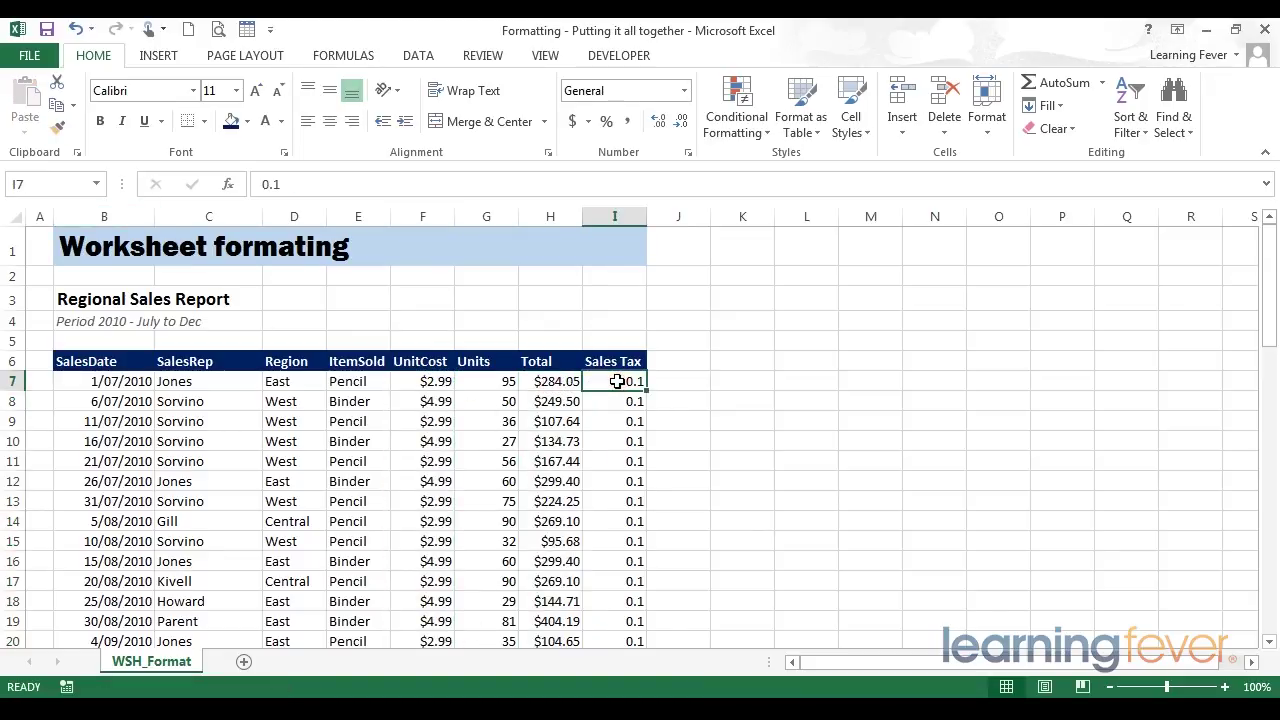
key("ctrl+shift+Down")
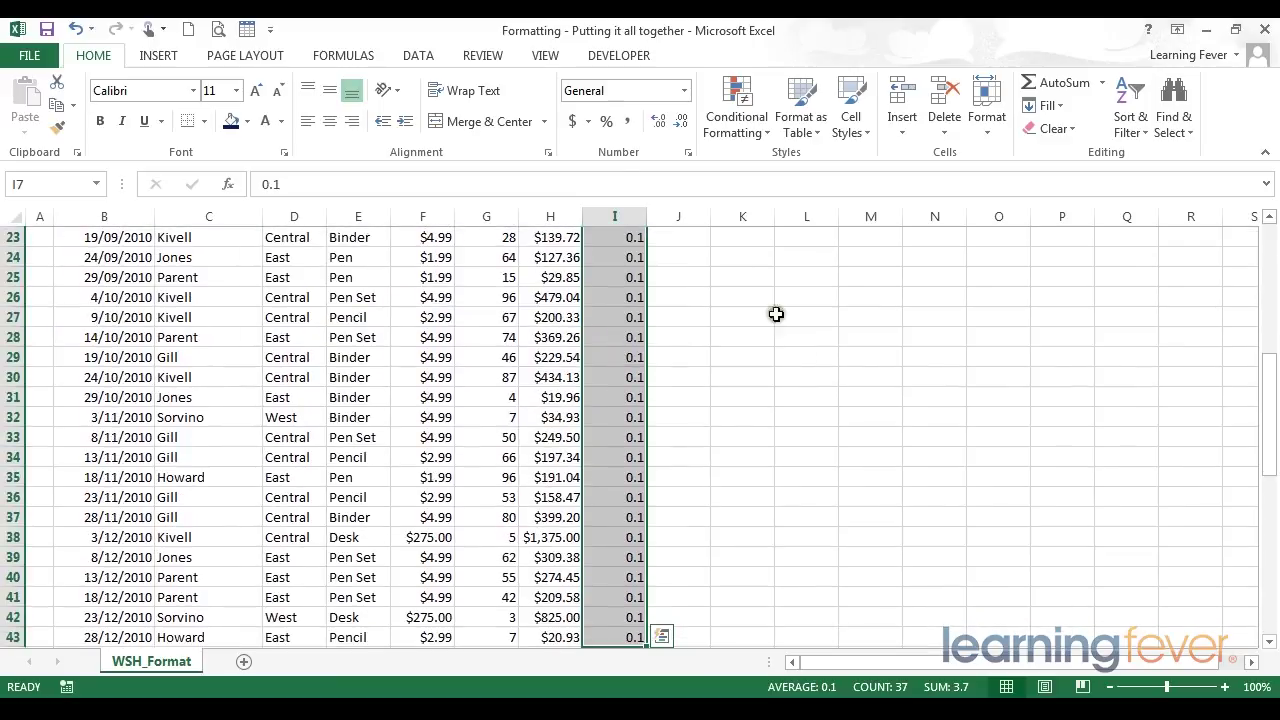
left_click(605, 121)
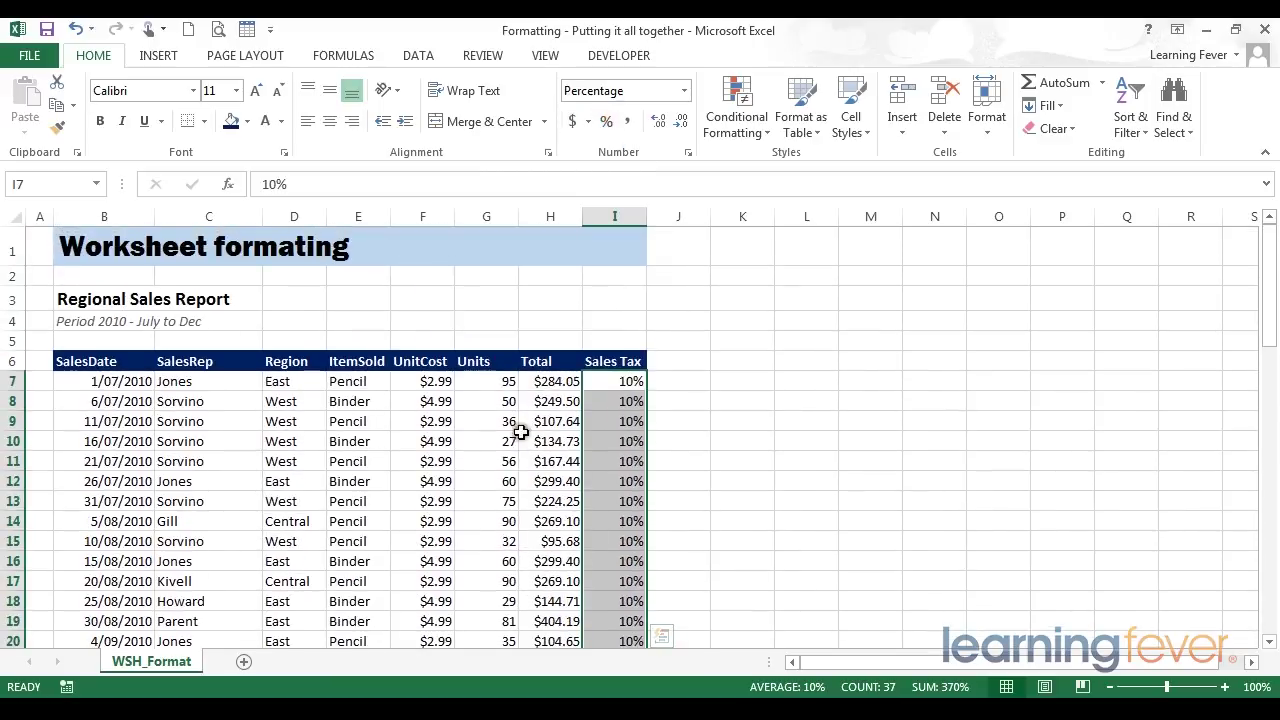
left_click(493, 383)
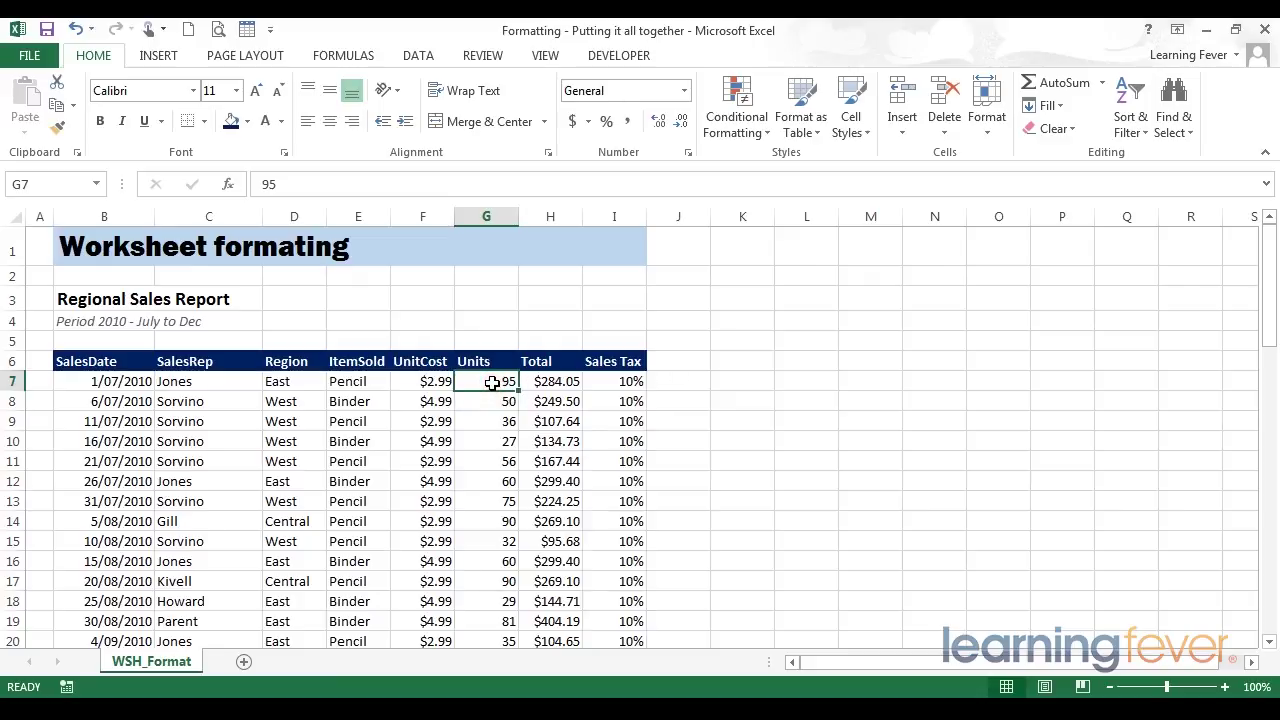
- Check the Sales Tax format and go to the SalesDate header in B6
left_click(608, 381)
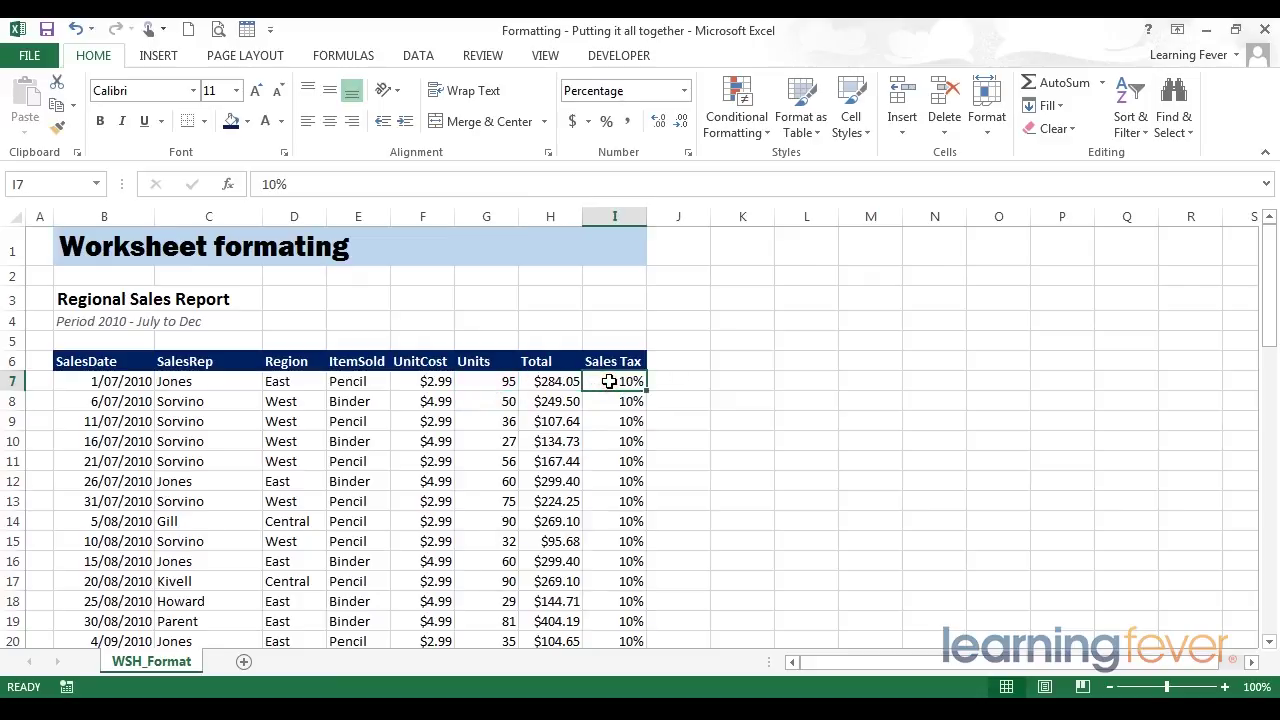
key("Up")
key("Left")
key("Left")
key("Left")
key("Left")
key("Left")
key("Left")
key("Left")
key("Left")
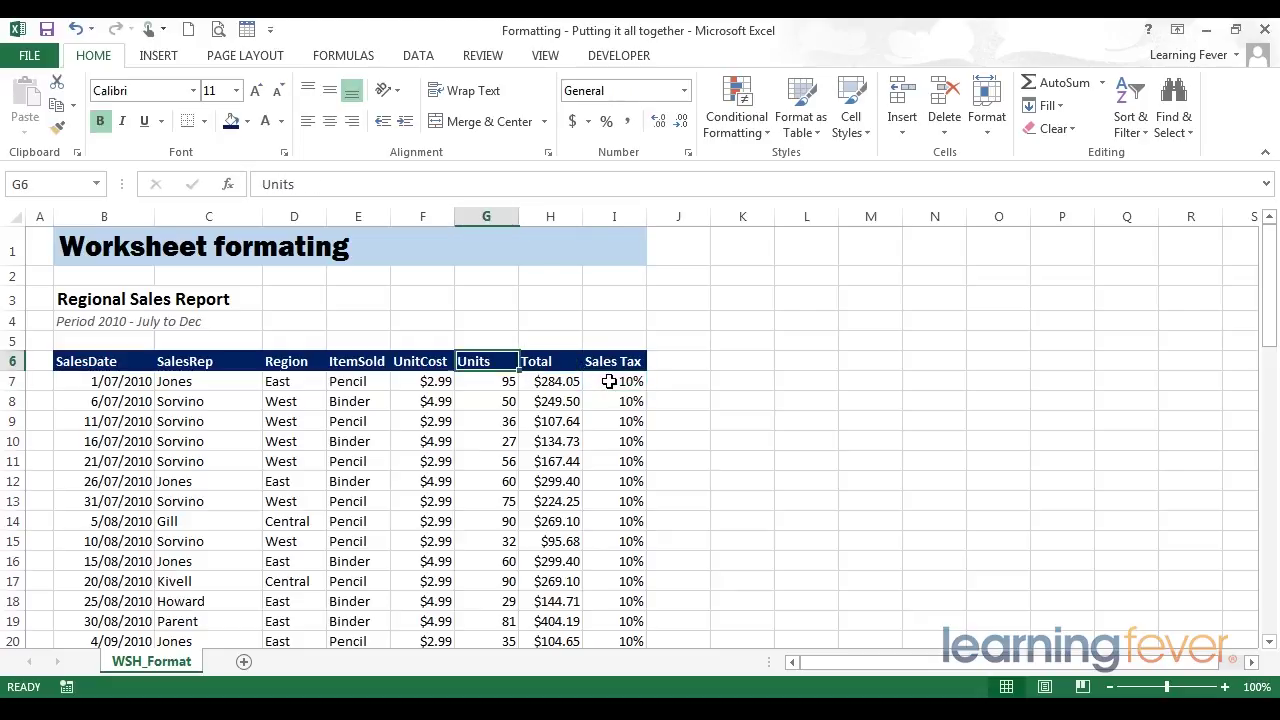
key("Down")
key("Right")
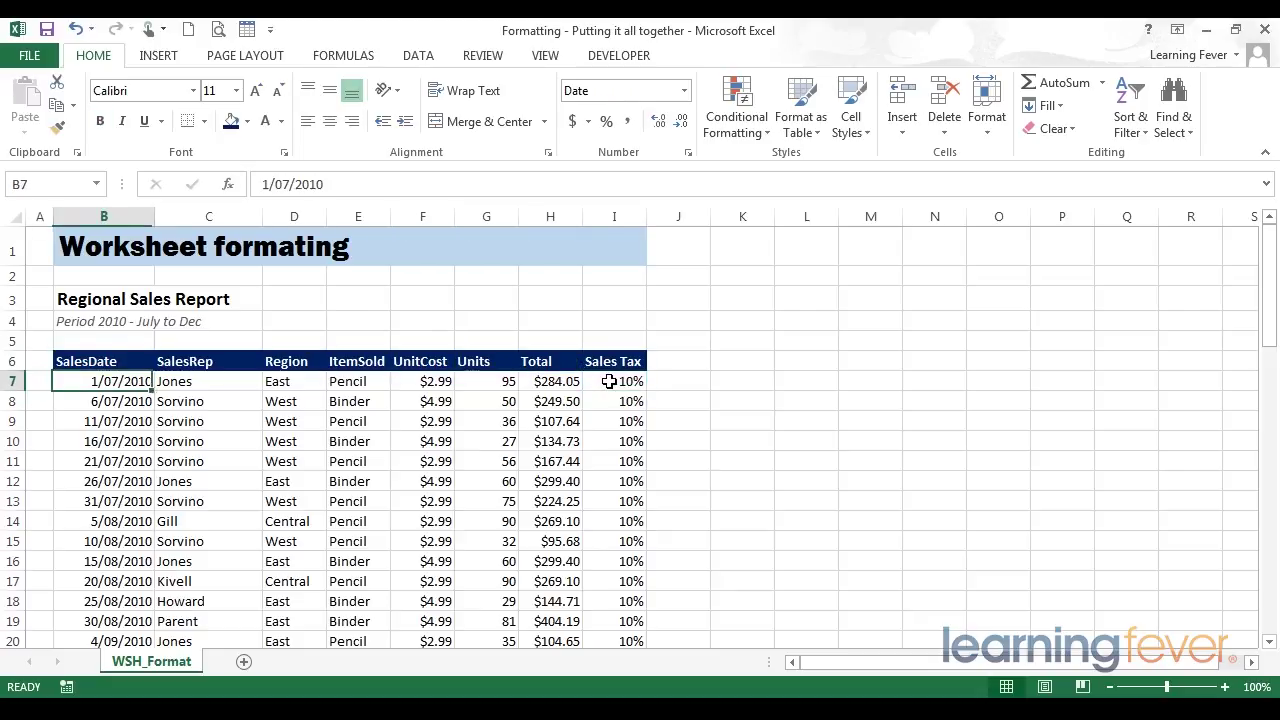
key("Up")
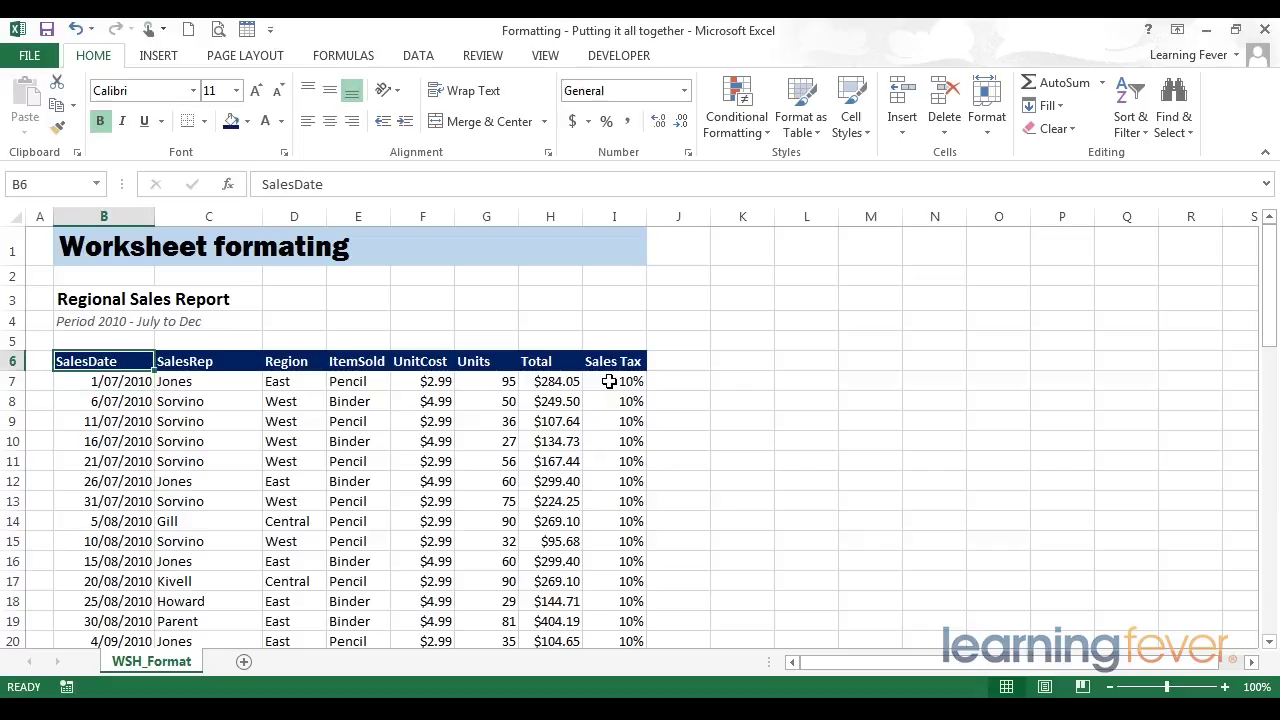
key("Down")
key("Up")
- Select B6:I43 and apply All Borders to the table
key("ctrl+shift+End")
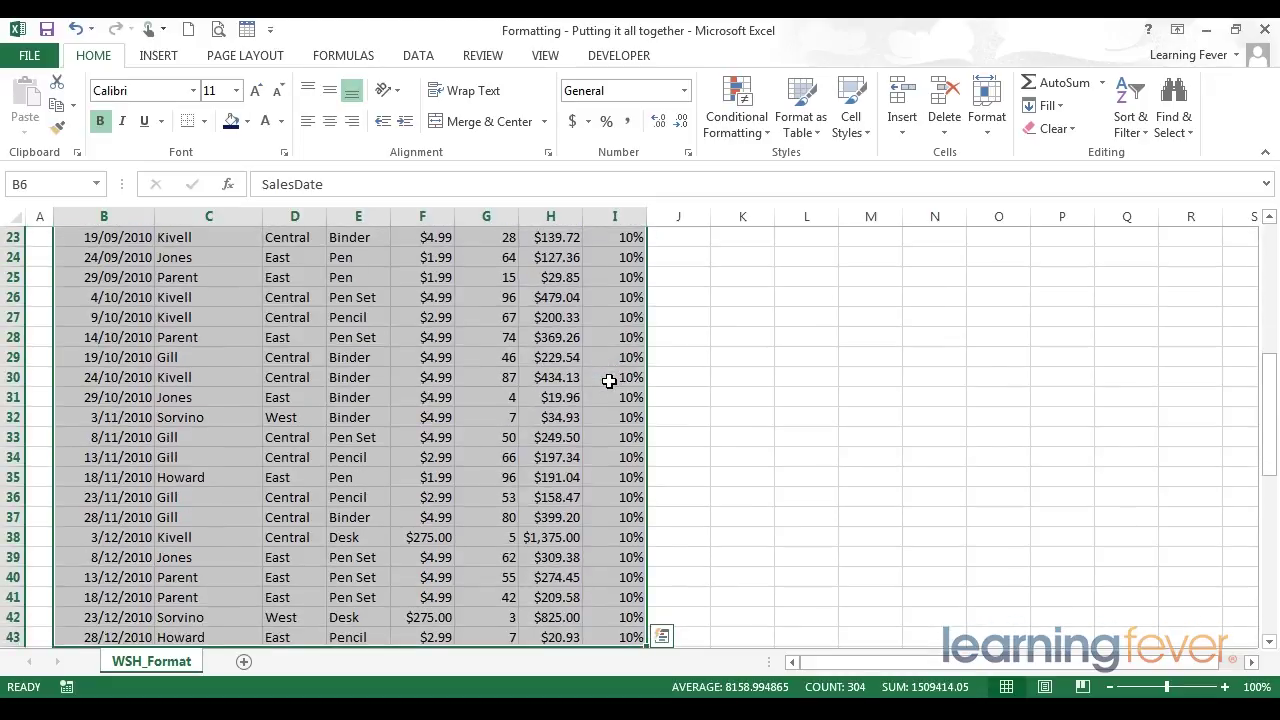
left_click(204, 121)
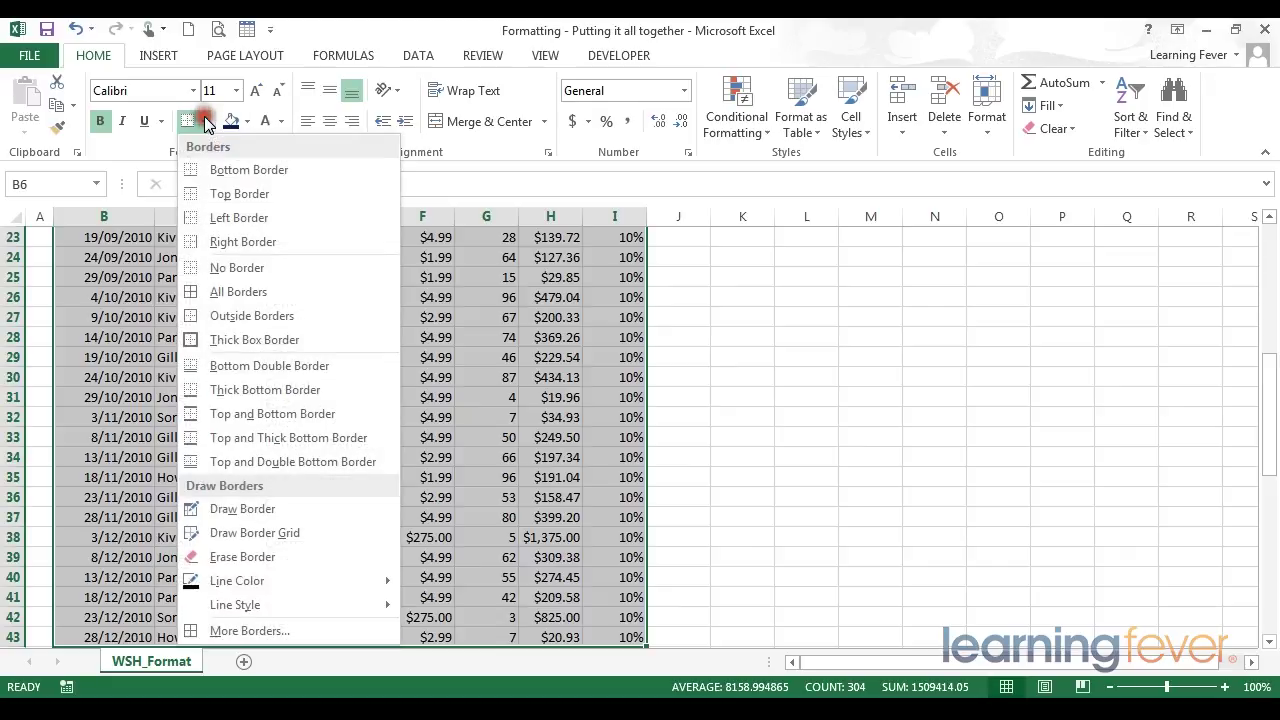
left_click(243, 293)
scroll(243, 295, "up", 7)
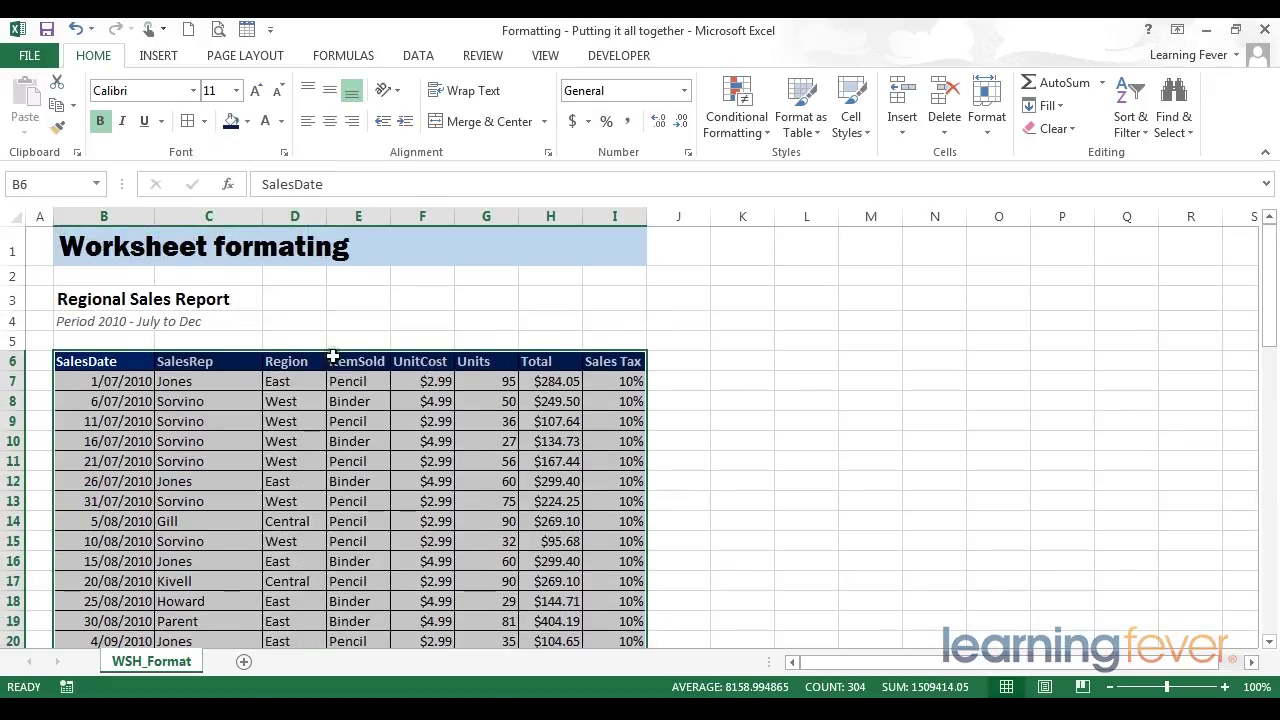
left_click(729, 351)
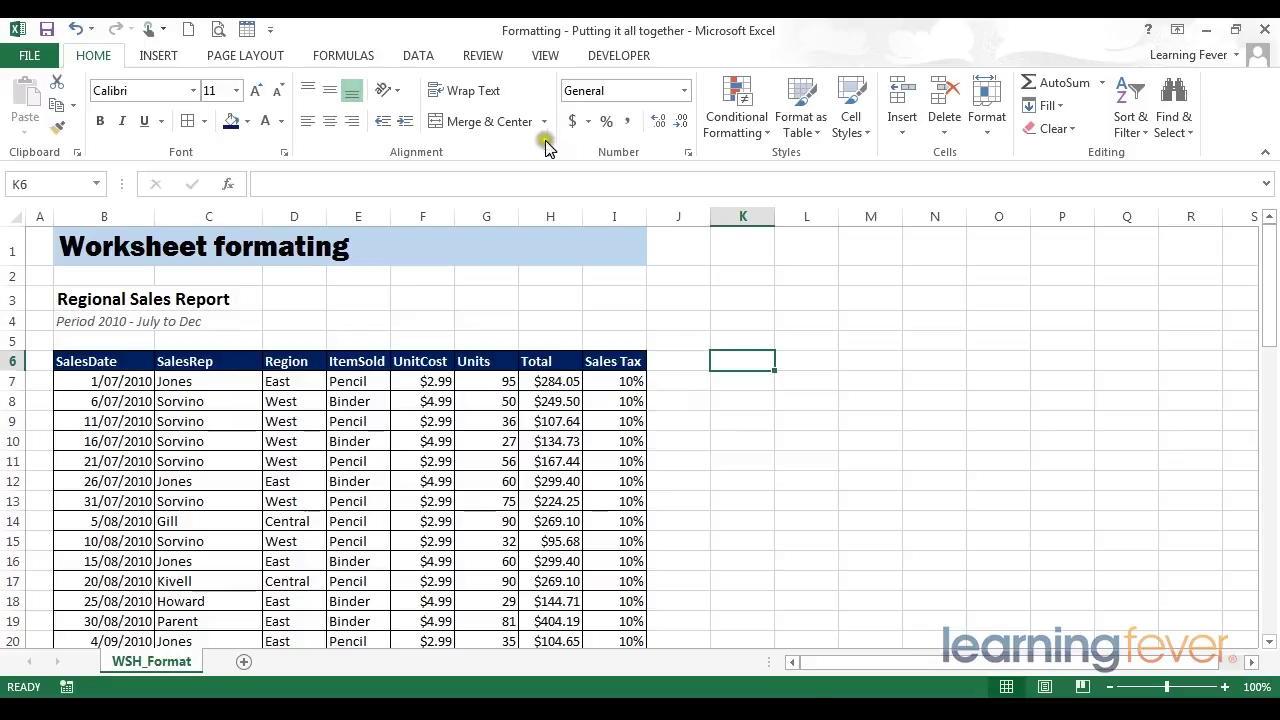
- Turn off the sheet gridlines
left_click(545, 55)
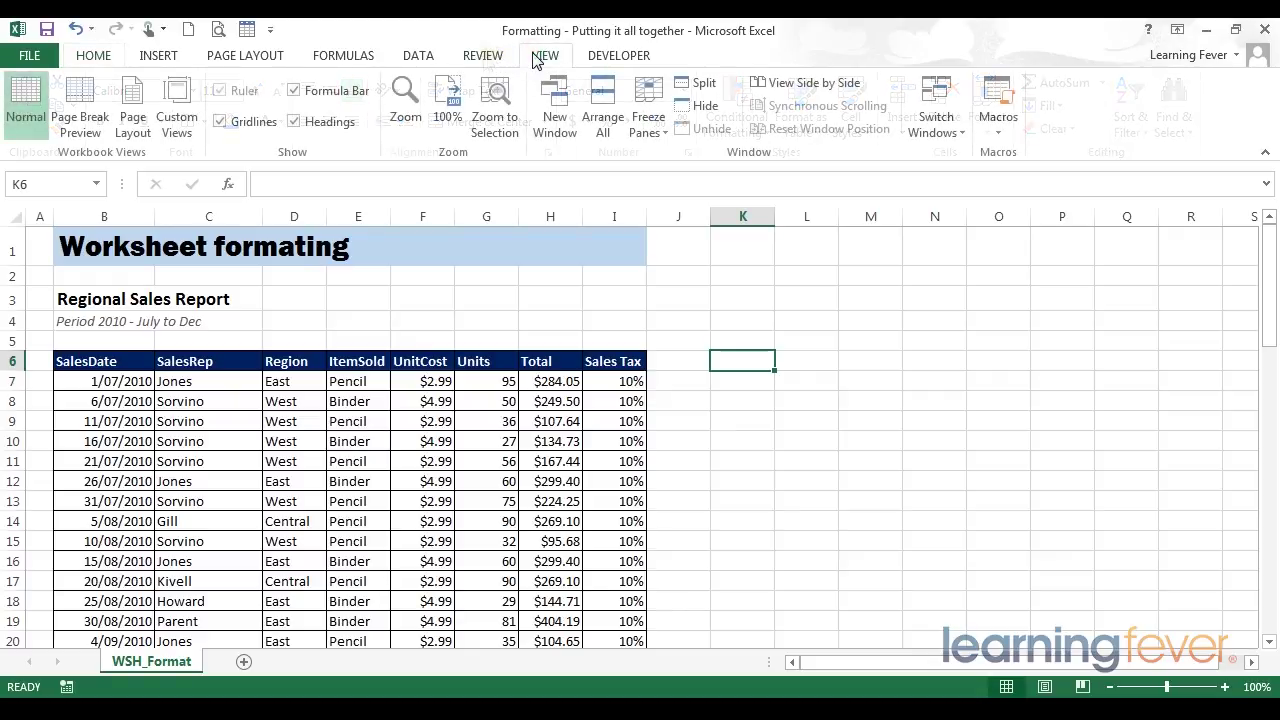
left_click(240, 121)
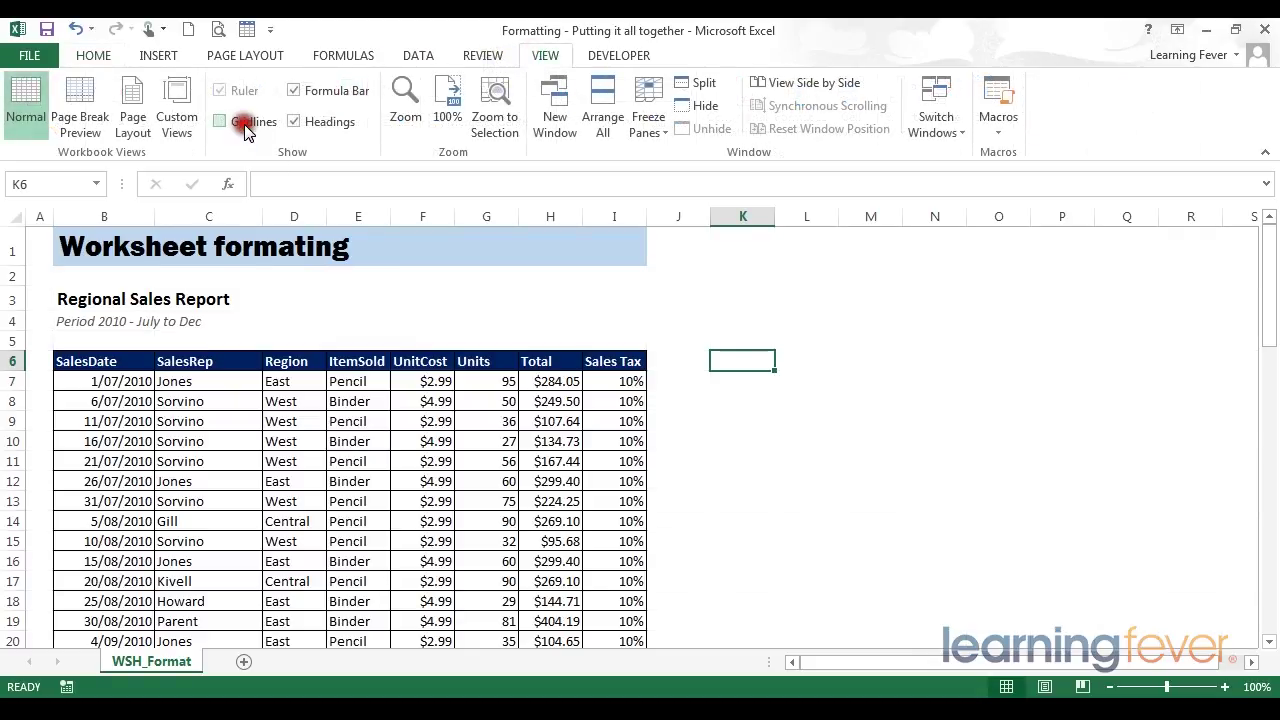
left_click(469, 276)
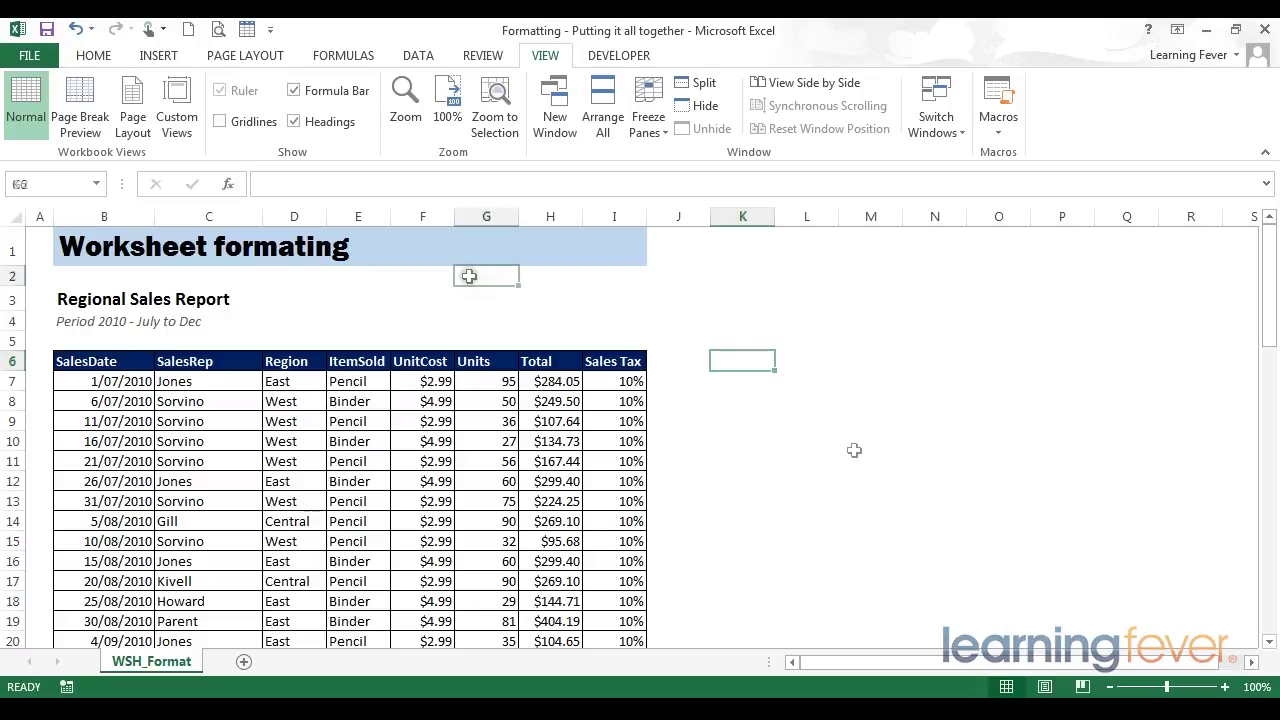
- Hide every column from K through the last column XFD
left_click(758, 212)
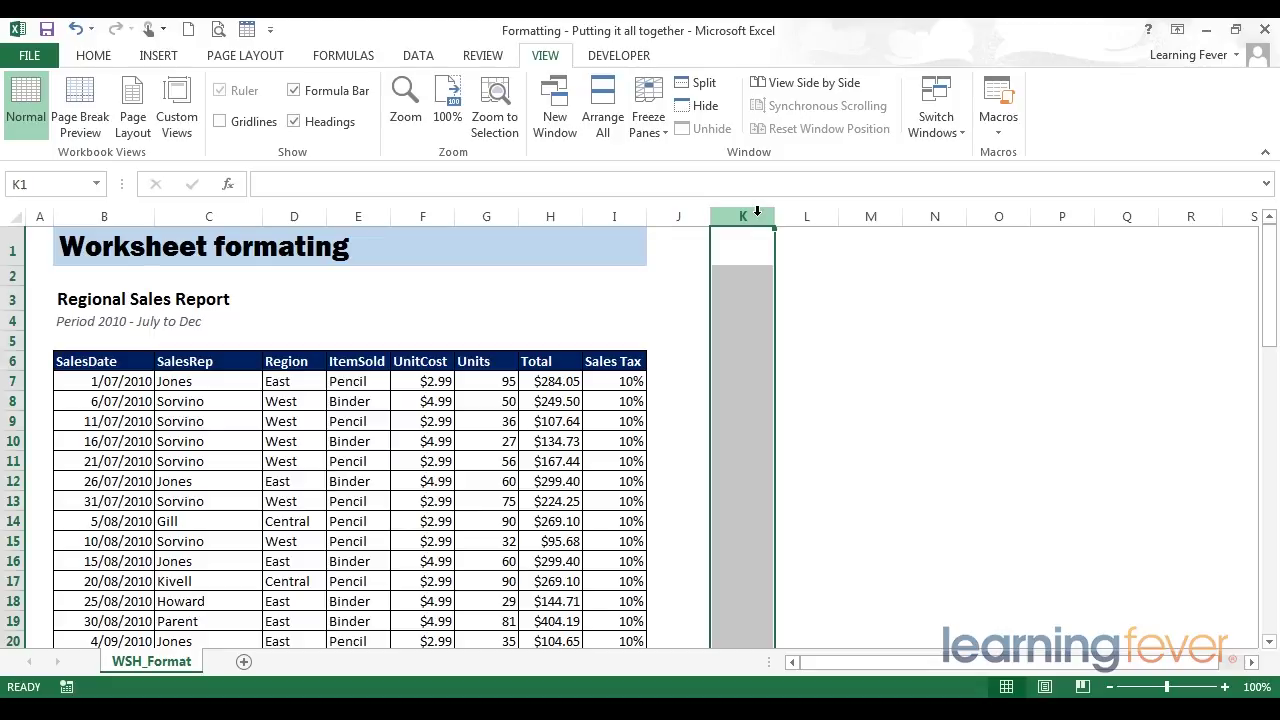
key("ctrl+shift+Right")
right_click(757, 212)
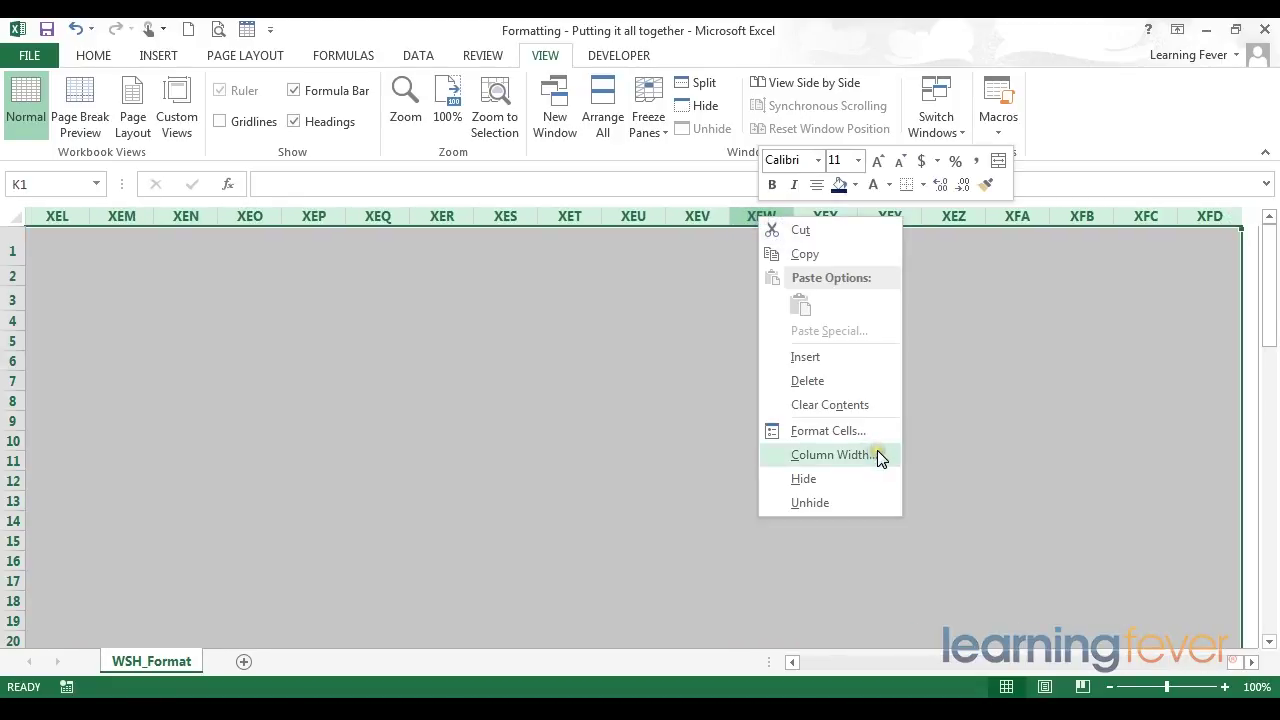
left_click(852, 479)
left_click(494, 337)
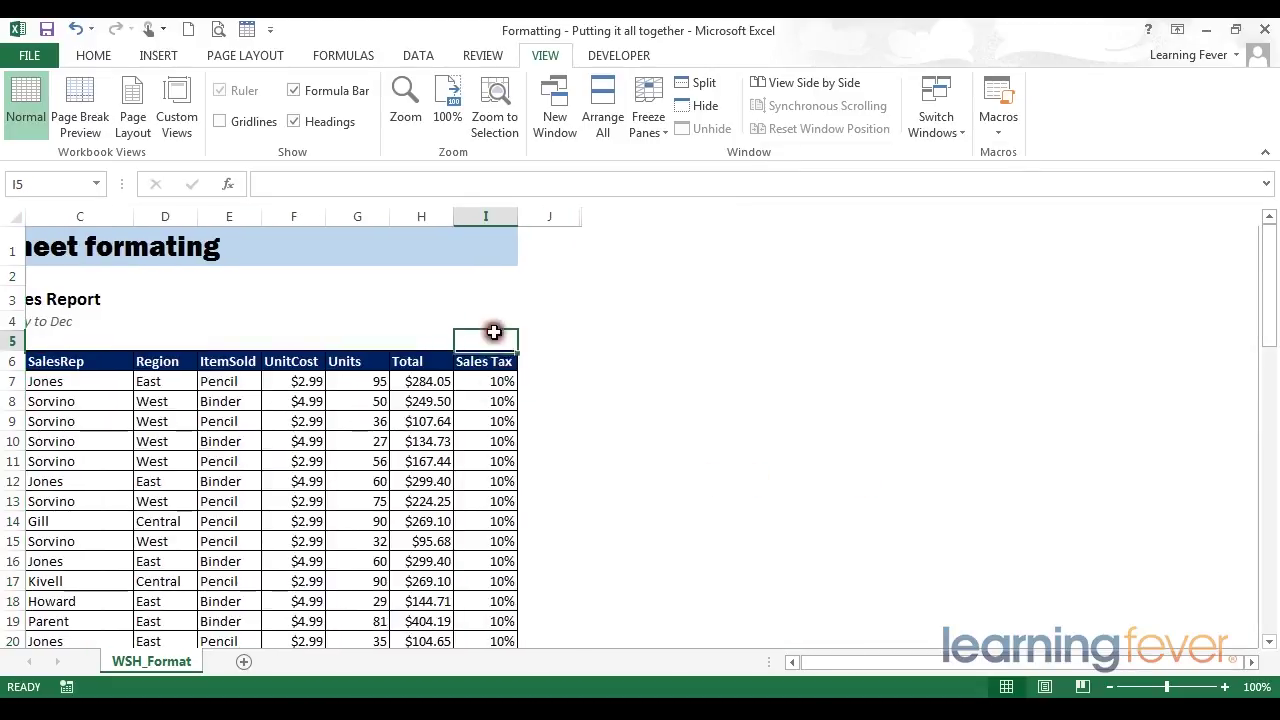
left_click(543, 352)
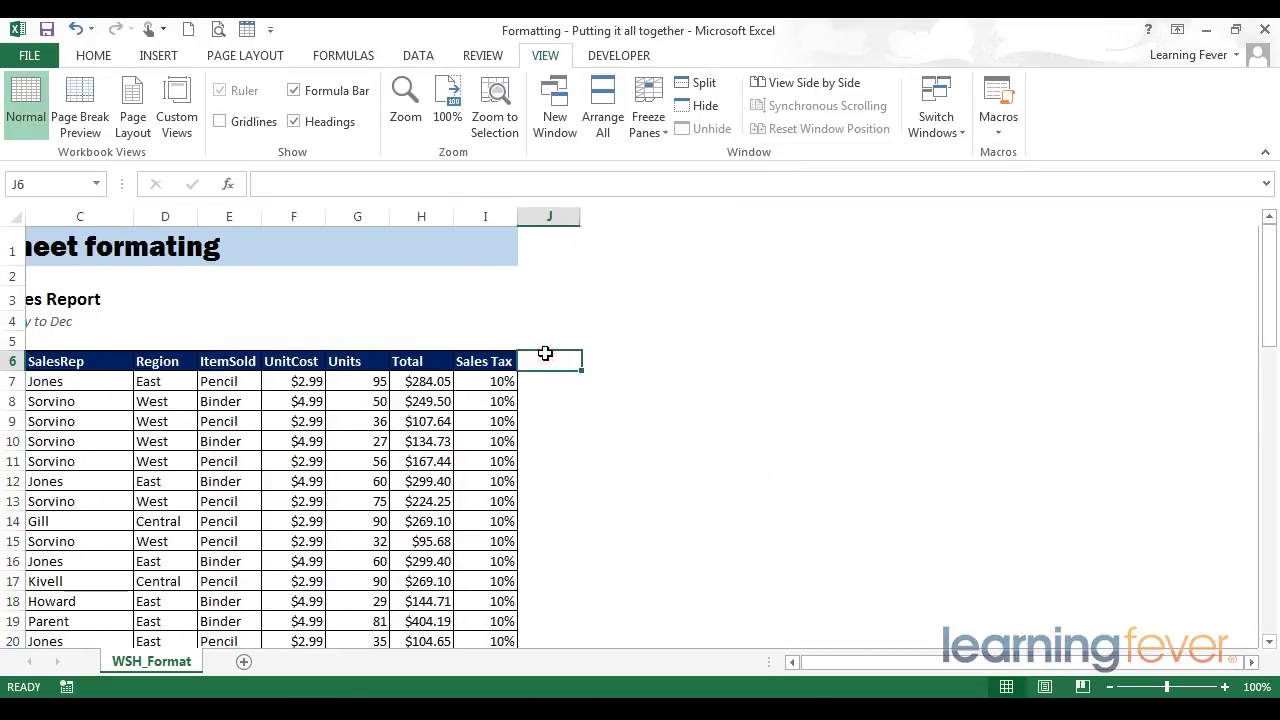
key("Left")
key("Home")
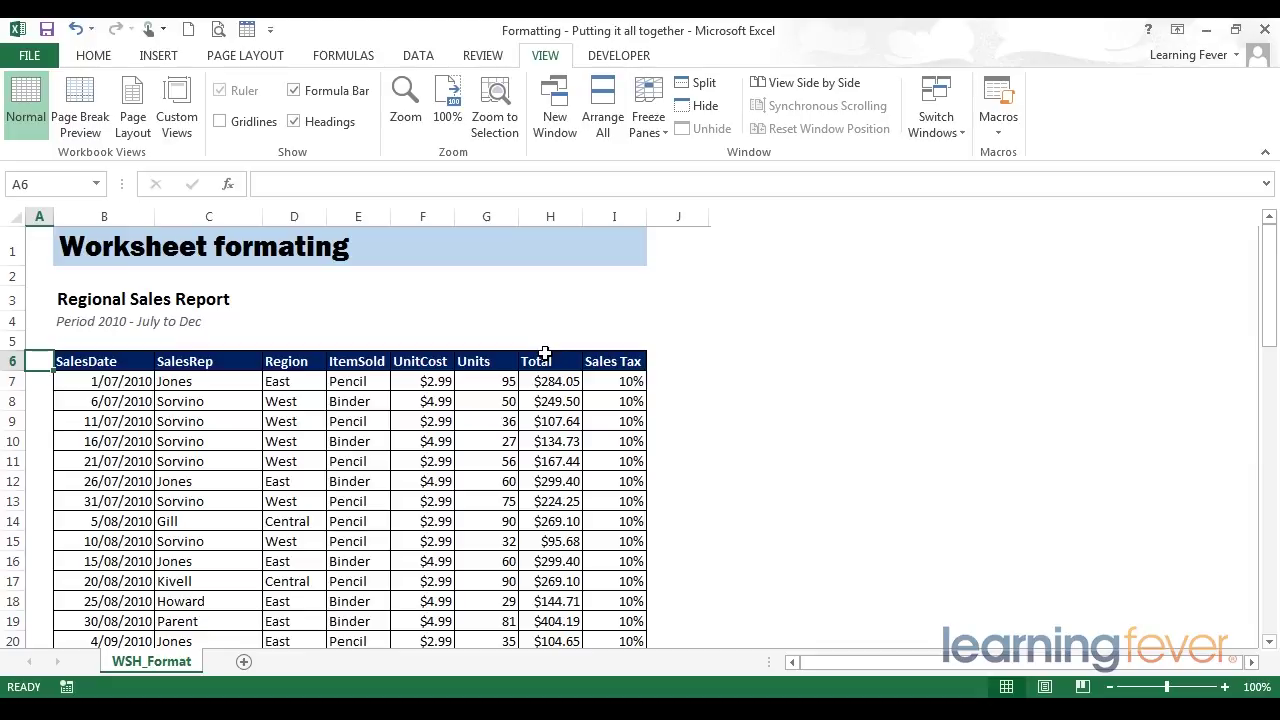
left_click(476, 316)
left_click(341, 313)
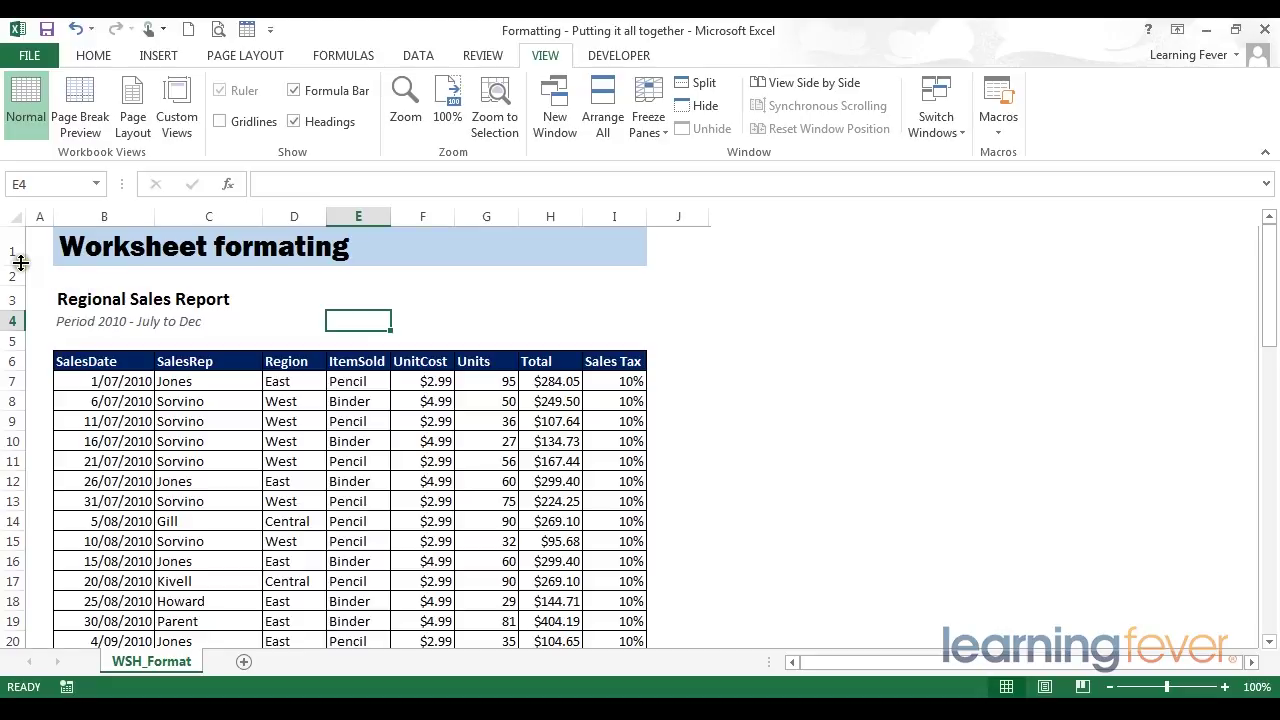
- Heighten row 1, then merge B1:I1 with the title centred and middle-aligned
left_click_drag(21, 262, 20, 287)
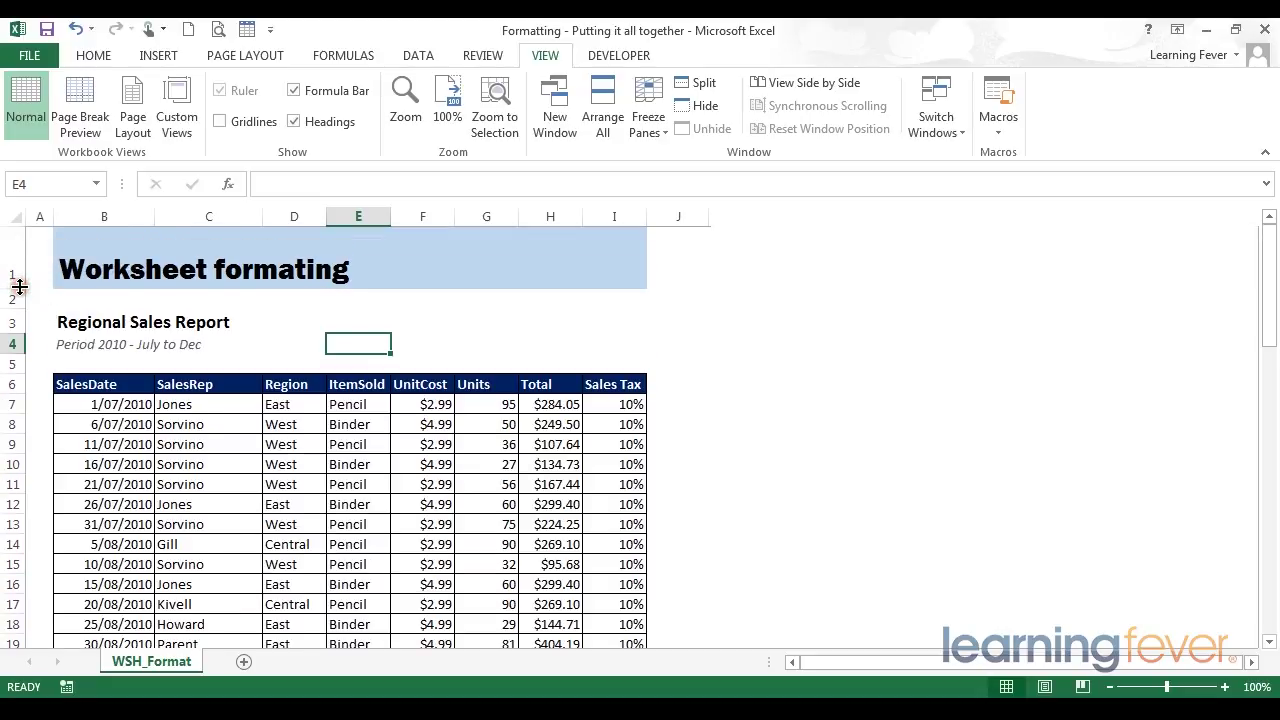
left_click(151, 267)
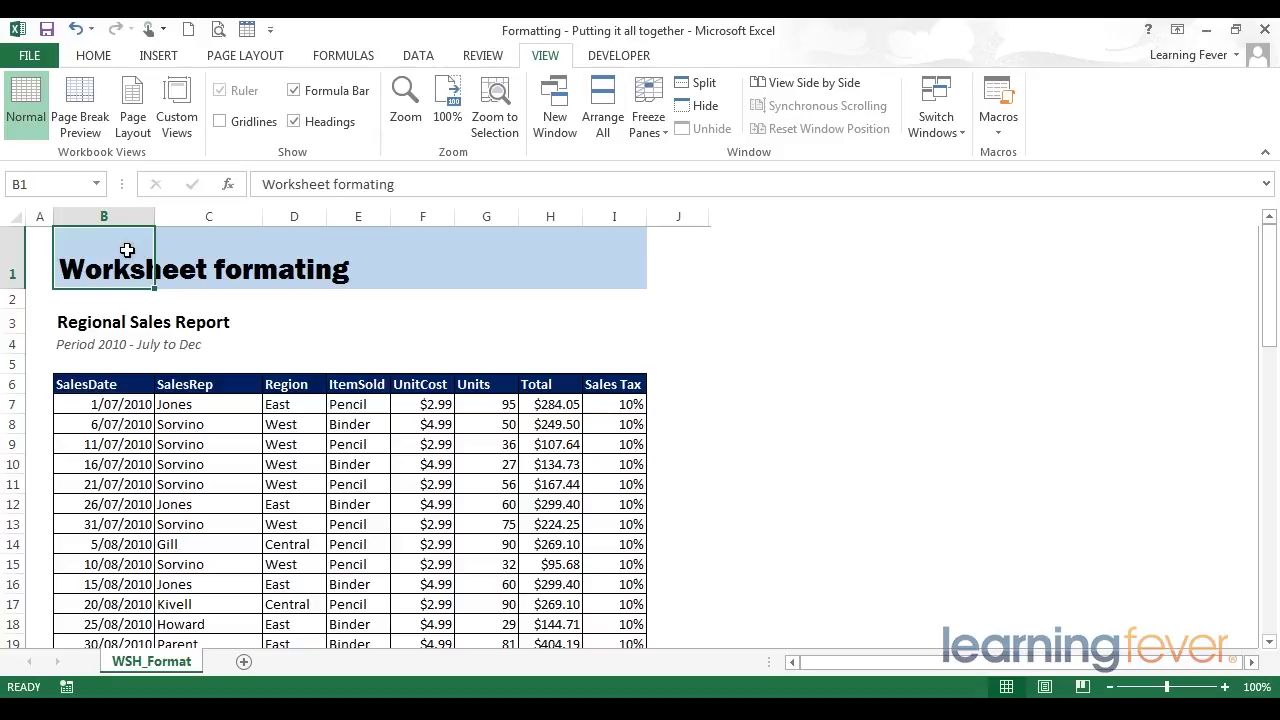
left_click_drag(121, 250, 630, 248)
left_click(93, 55)
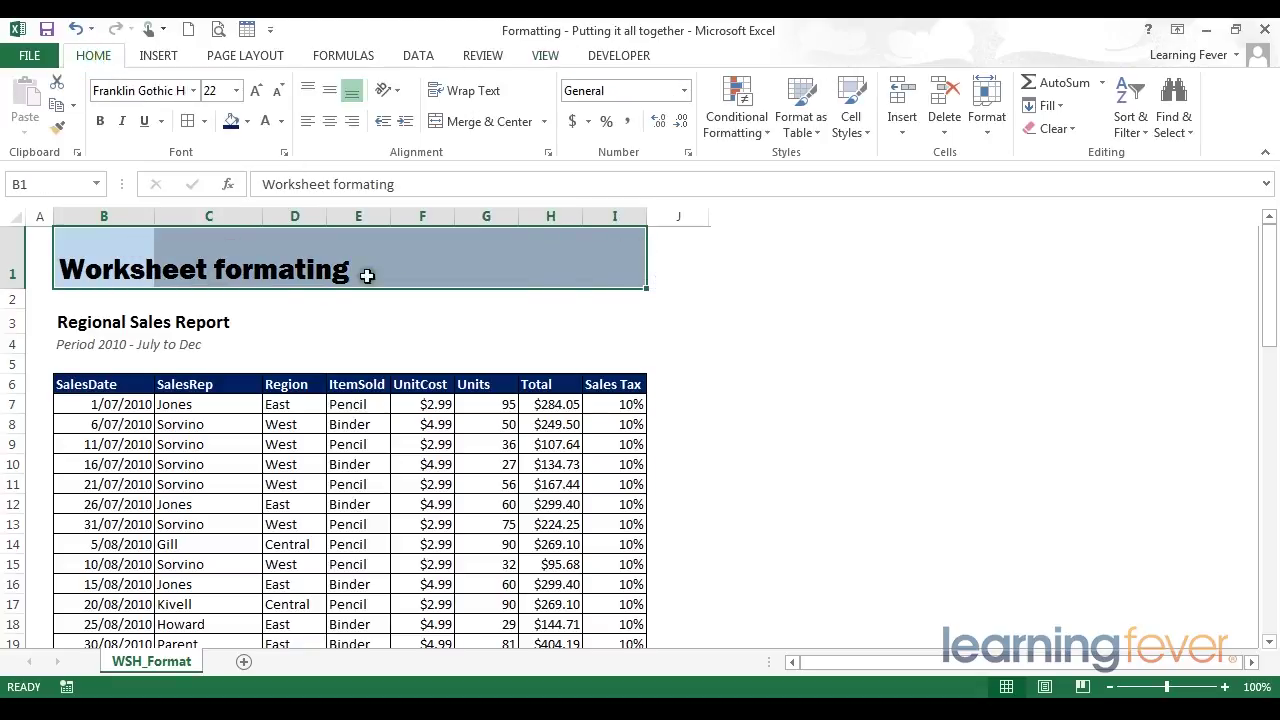
left_click(467, 119)
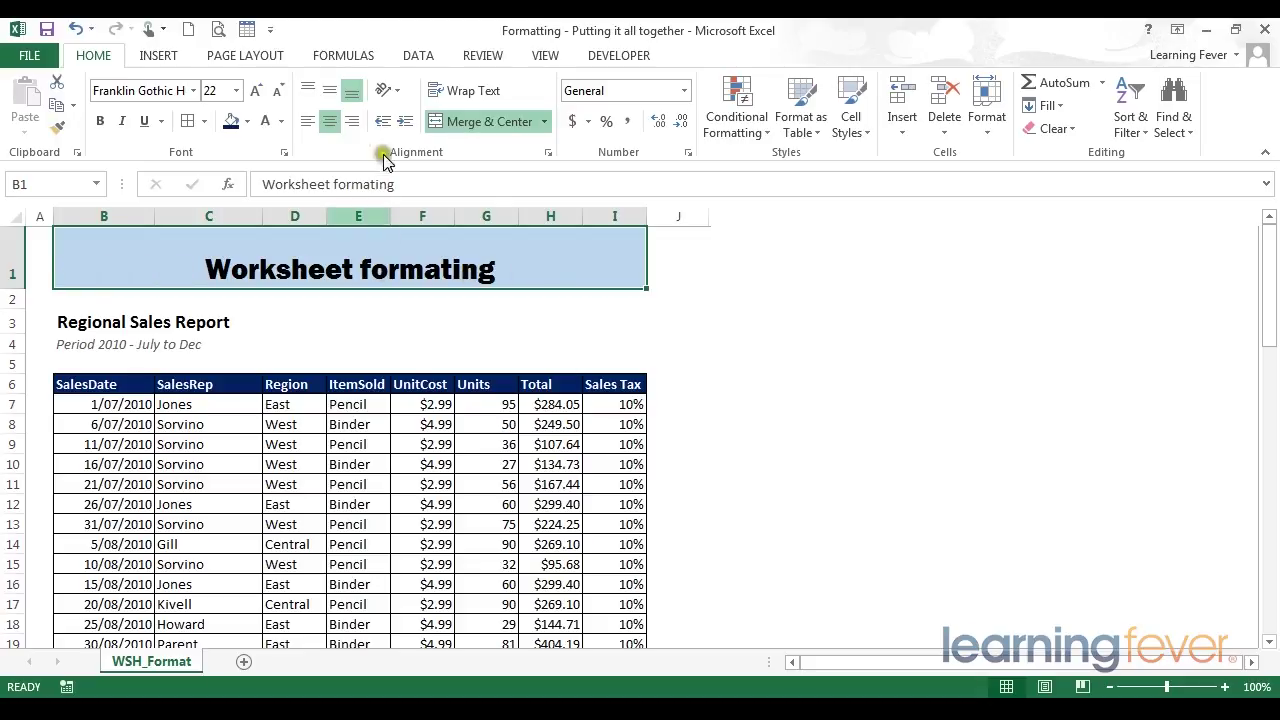
left_click(331, 91)
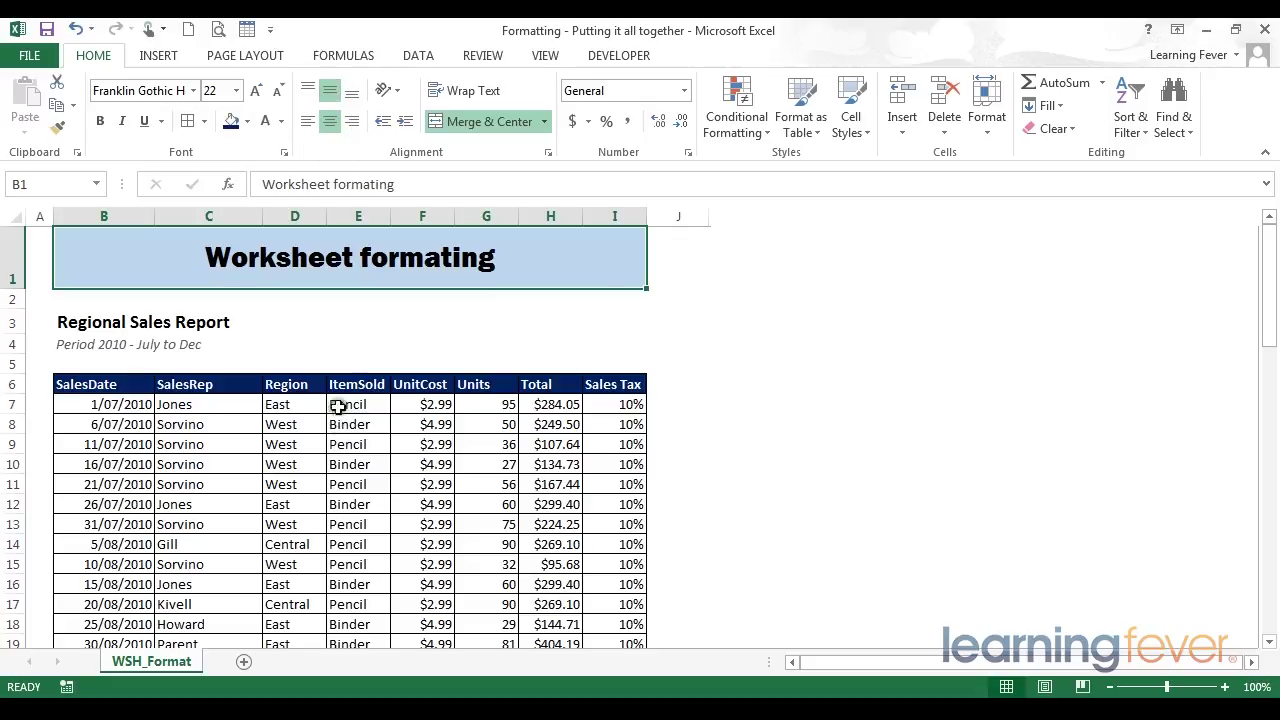
left_click(338, 344)
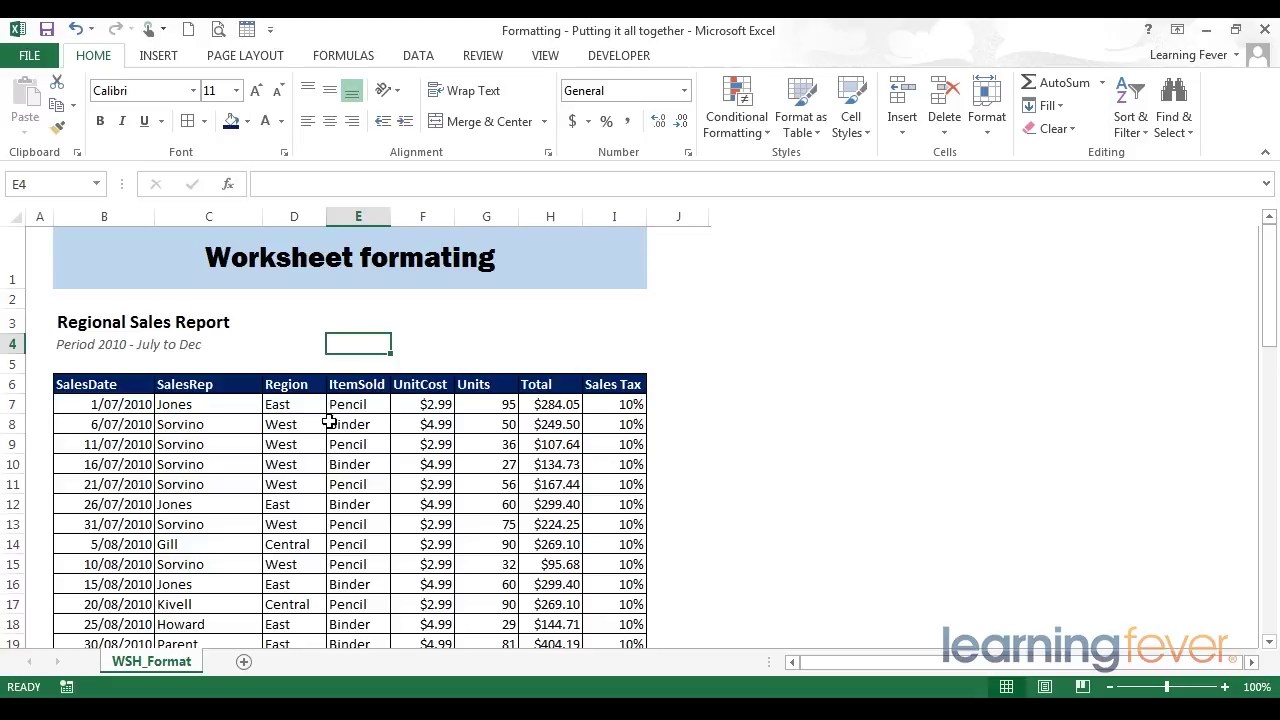
- Left-align everything in B6:I43, after briefly trying centre alignment
left_click(96, 384)
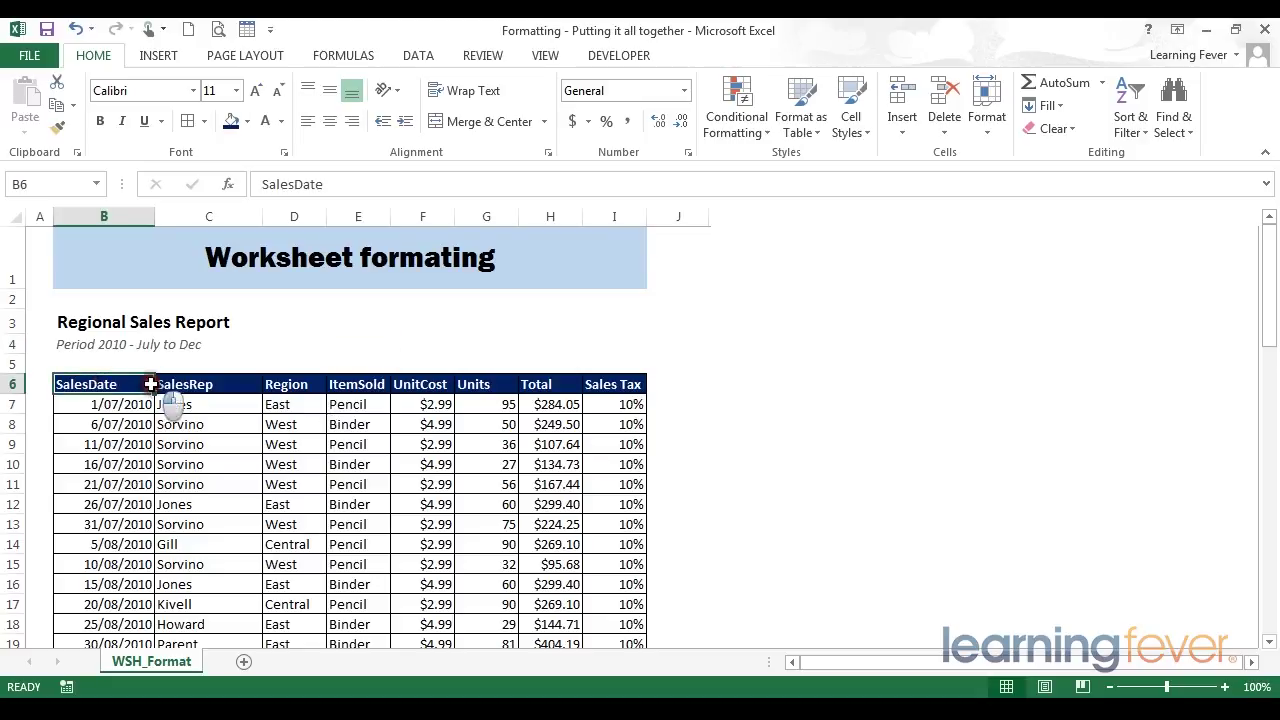
key("ctrl+shift+End")
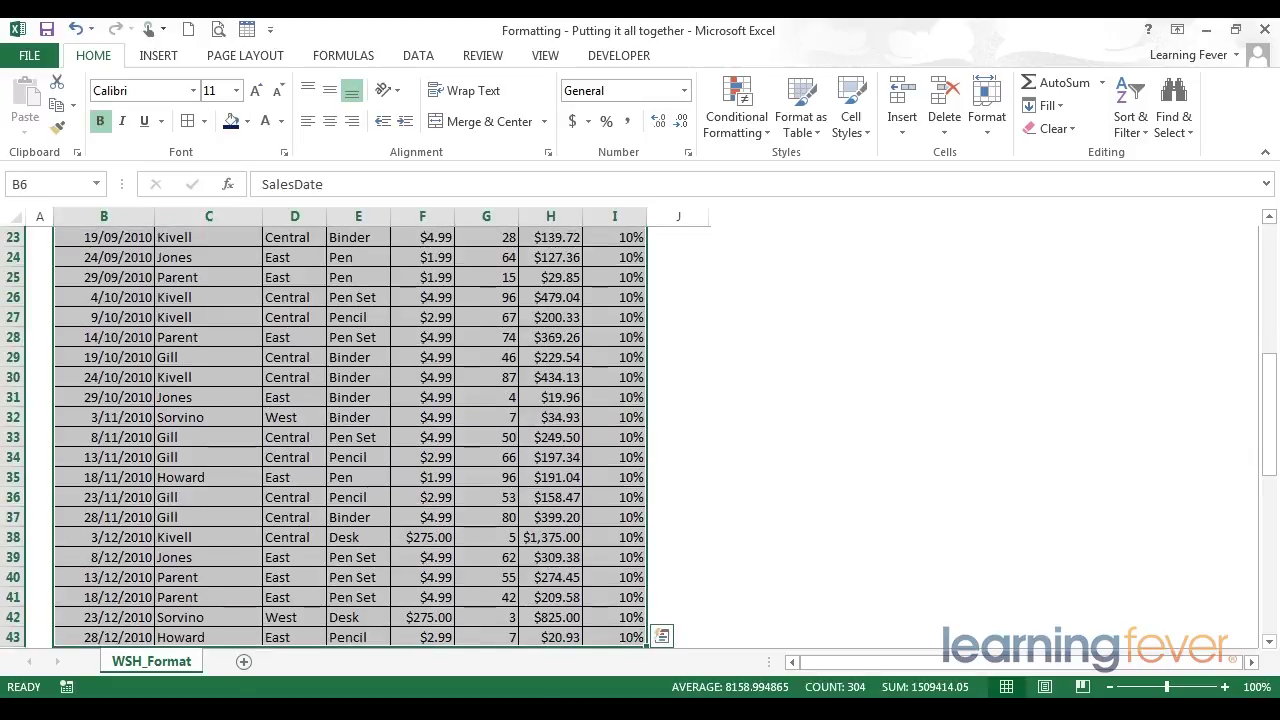
scroll(494, 577, "up", 3)
scroll(334, 206, "up", 3)
scroll(334, 177, "up", 2)
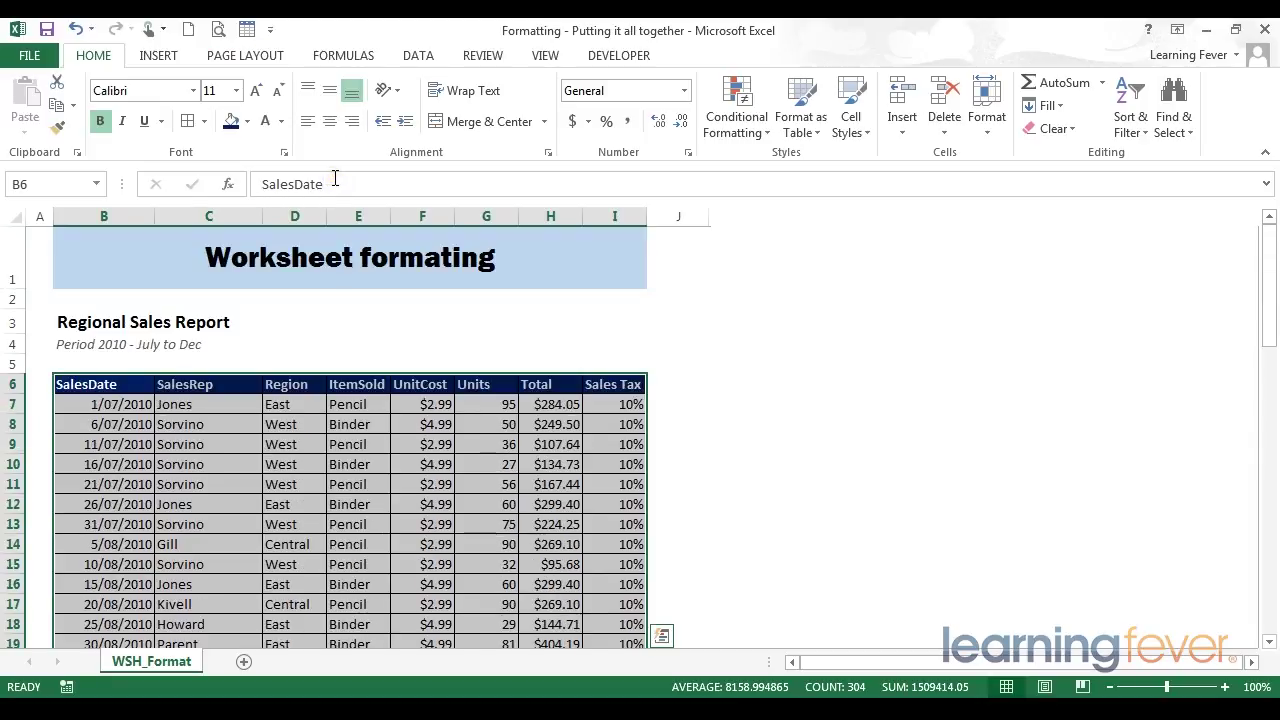
left_click(305, 122)
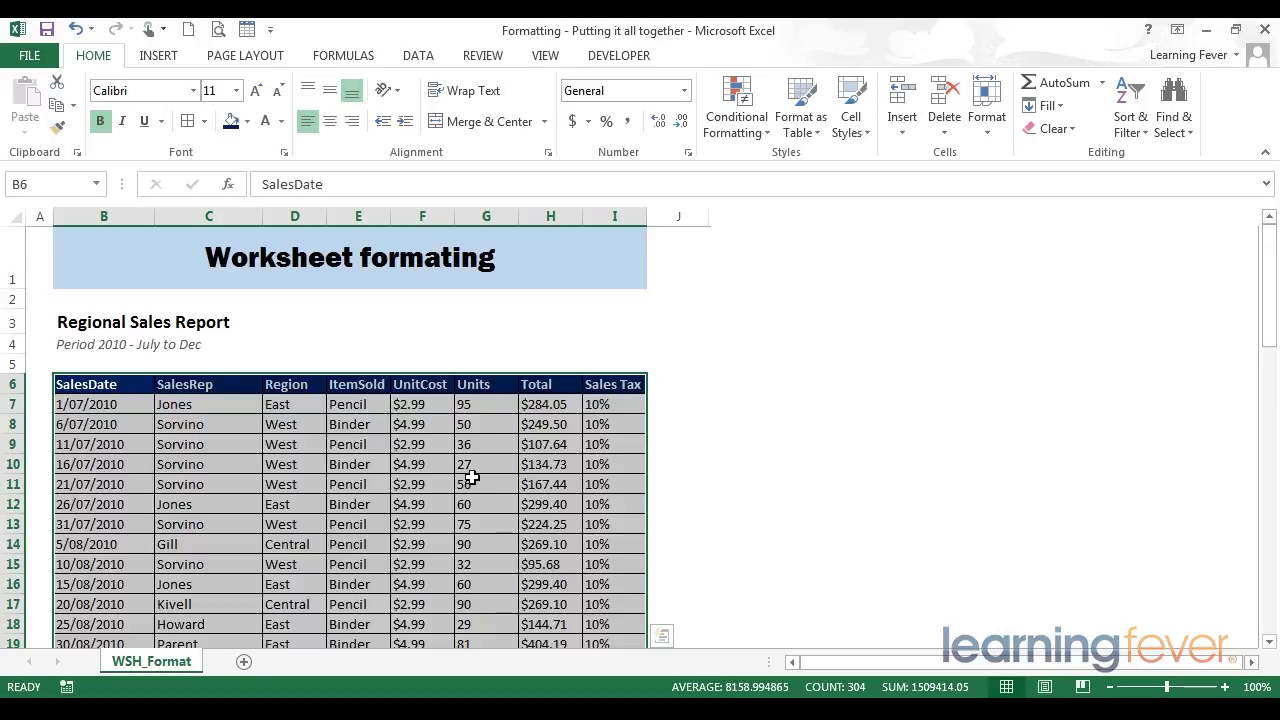
left_click(328, 121)
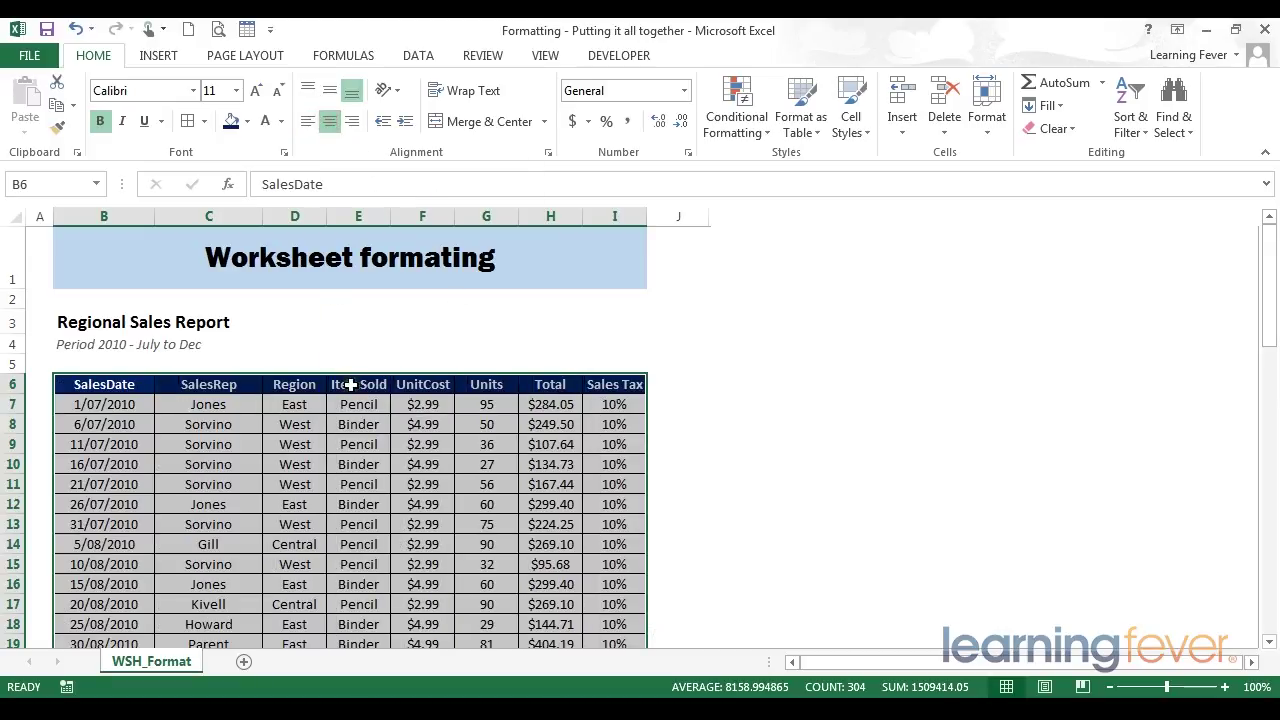
left_click(310, 122)
left_click(316, 133)
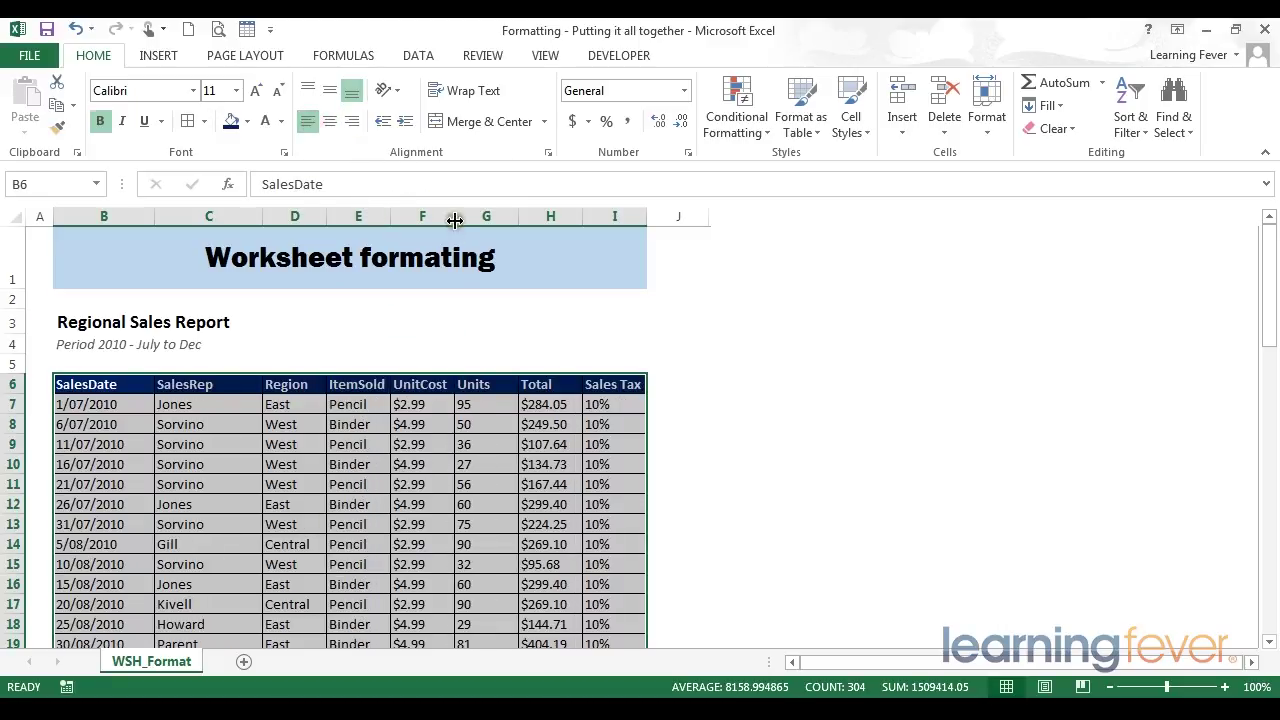
left_click(430, 325)
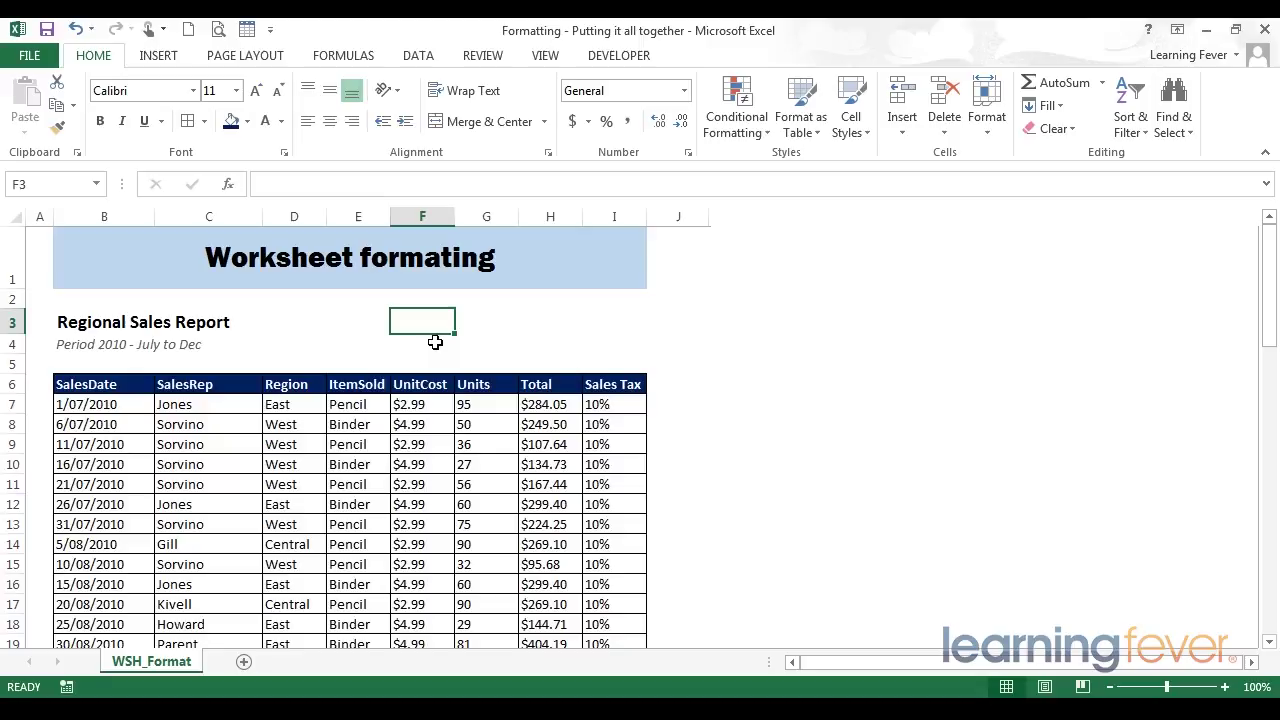